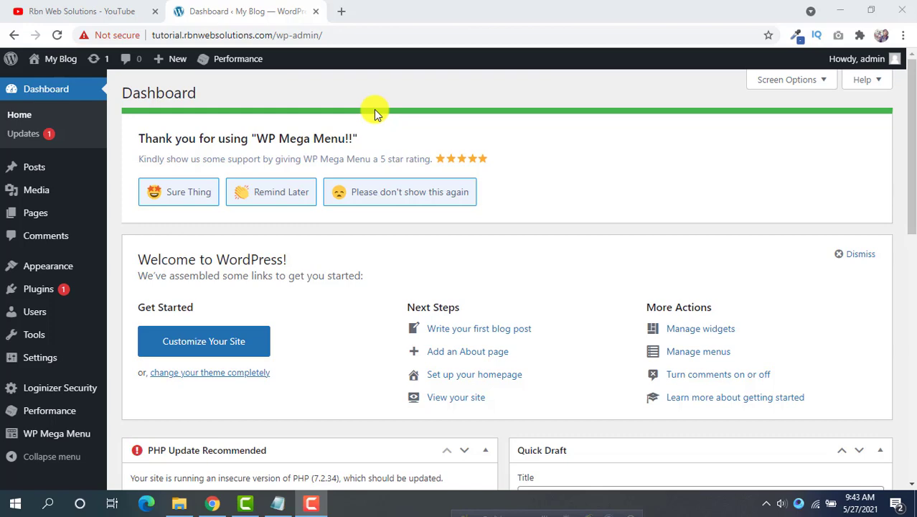
- Switch to the Rbn Web Solutions YouTube channel's Videos tab
click(64, 13)
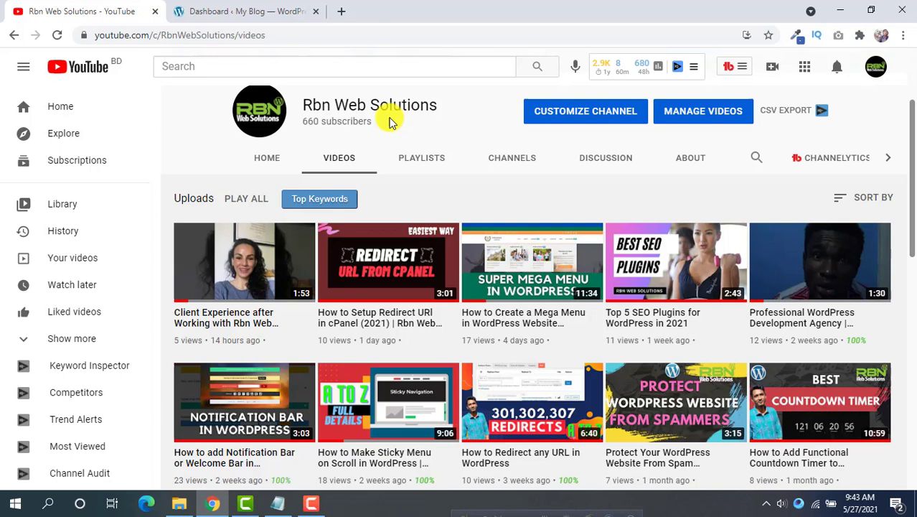
- Return to the WordPress admin dashboard tab
click(267, 9)
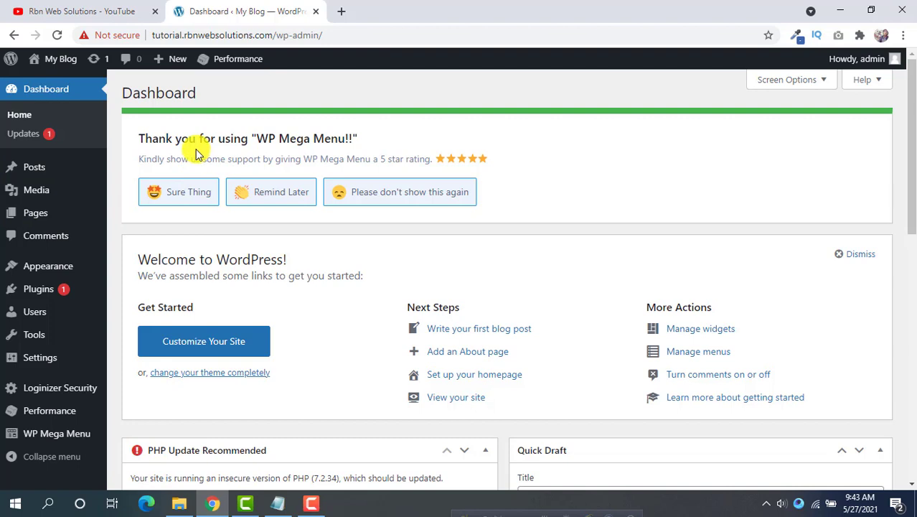
- Open Pages > Add New in a new tab and title the page 'Gallery'
mouse_move(83, 214)
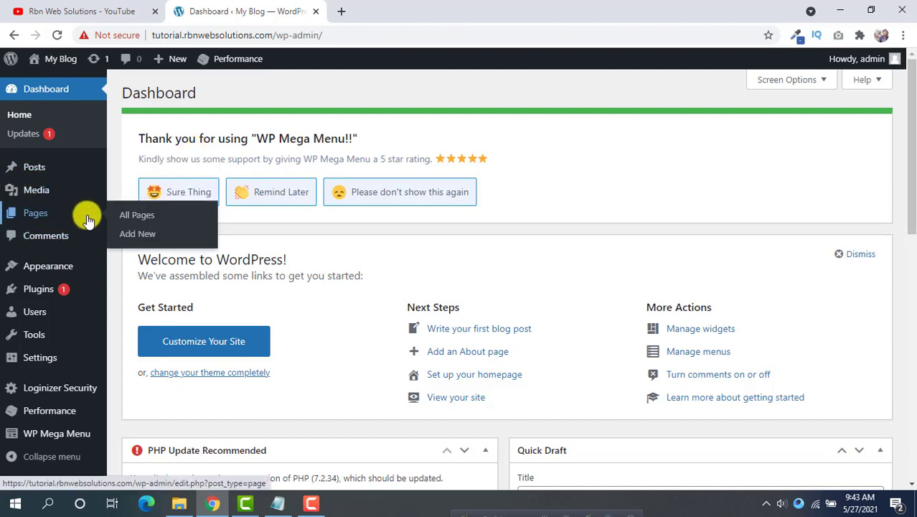
right_click(154, 236)
click(183, 242)
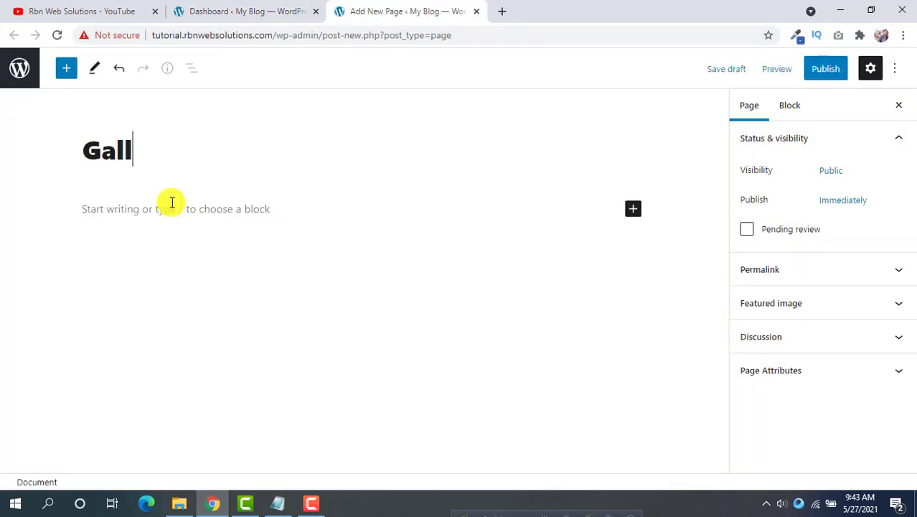
text(llery)
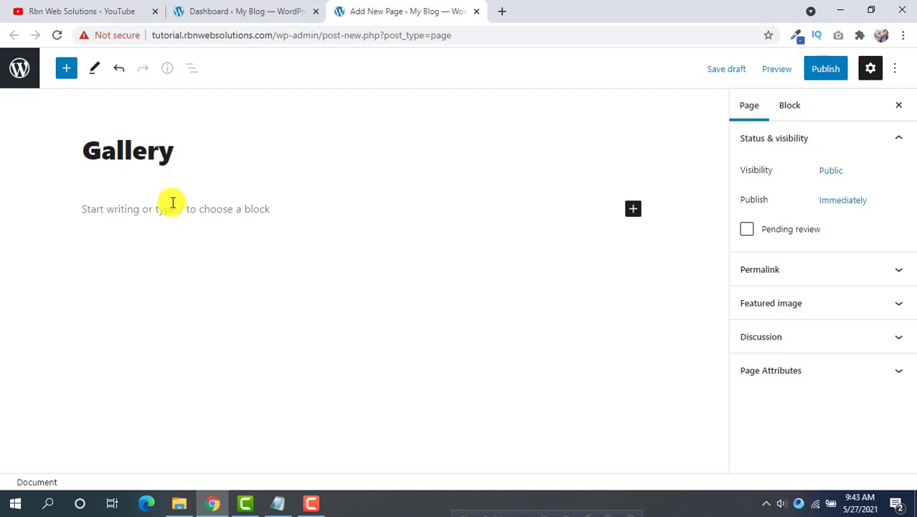
- Search the block inserter for 'gall' to find the Gallery block
click(176, 204)
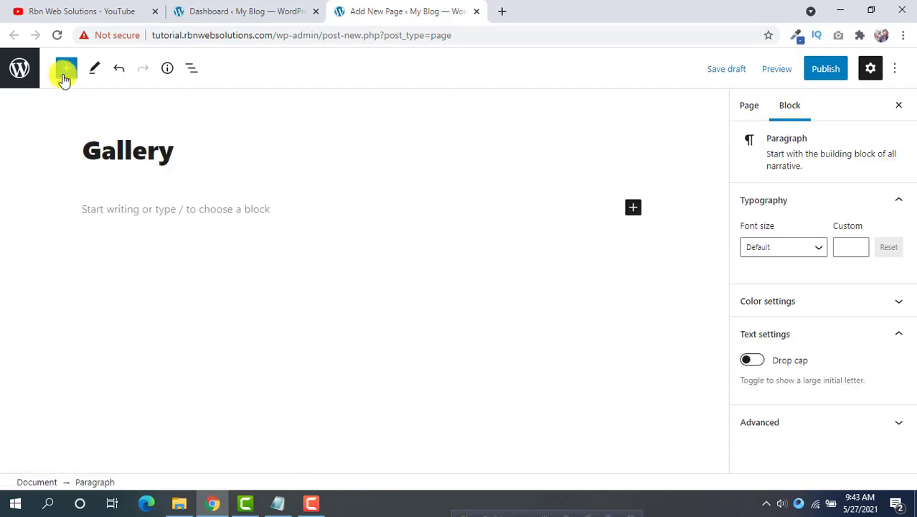
click(65, 69)
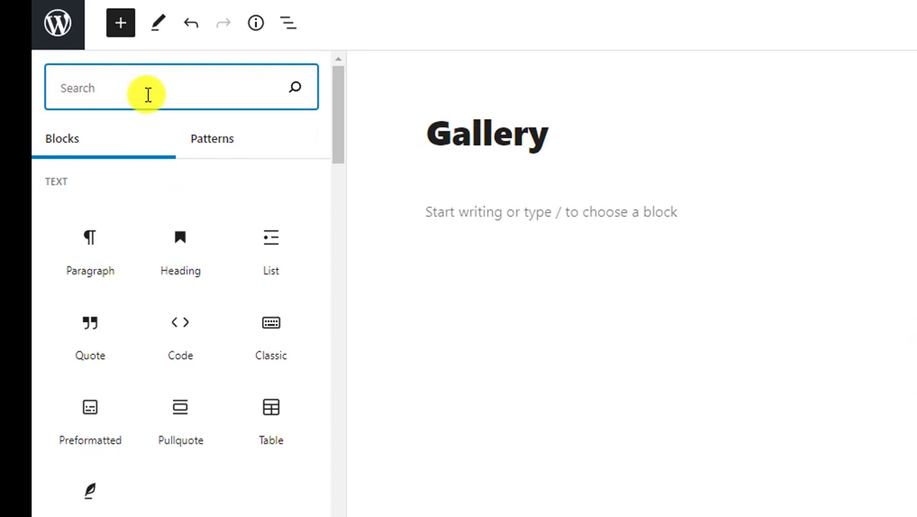
text(gall)
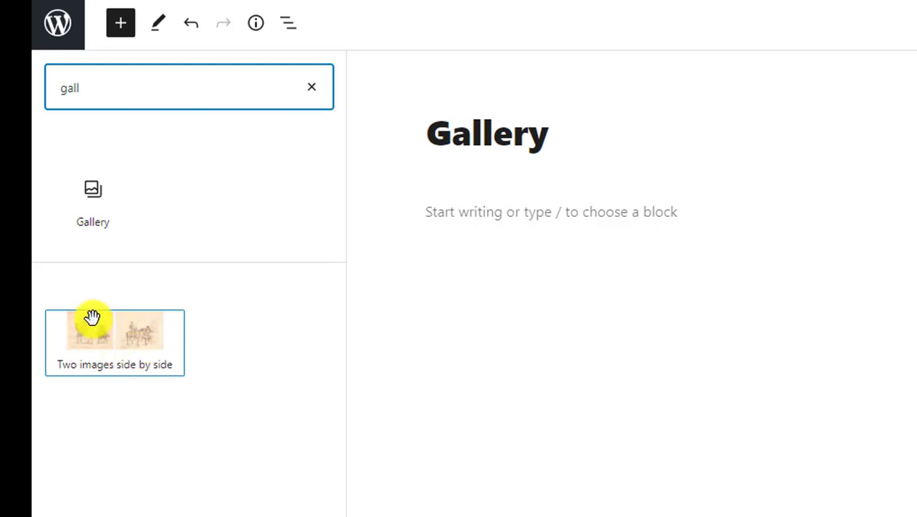
- Insert a Gallery block and upload five landscape images, including 168157.jpg but not Medusa.jpg
click(89, 204)
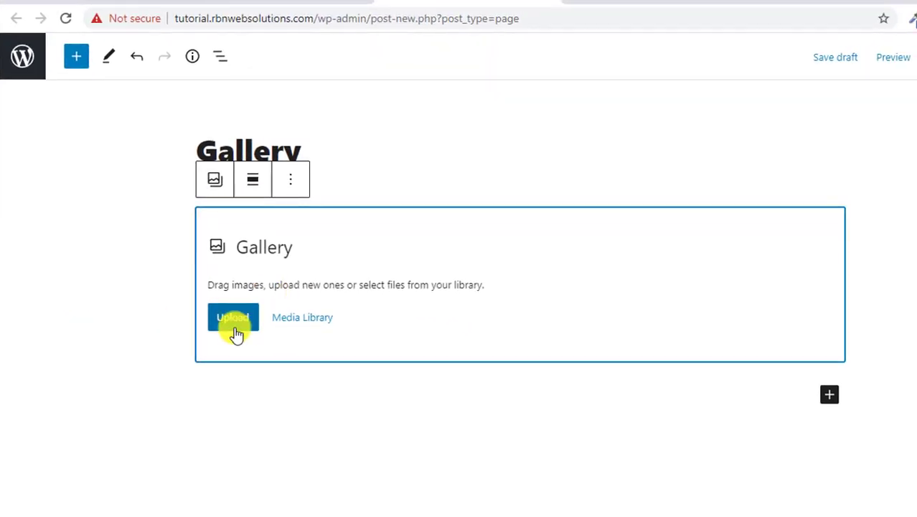
click(303, 326)
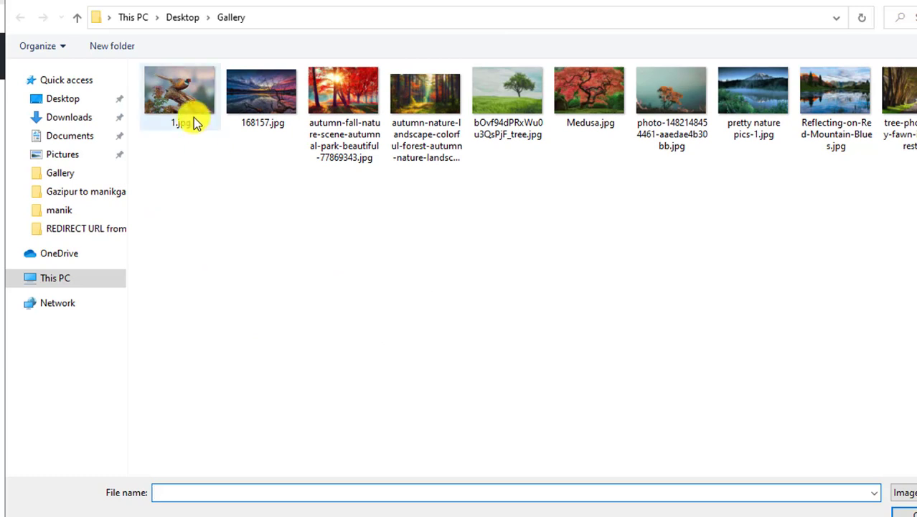
click(247, 115)
ctrl+click(510, 106)
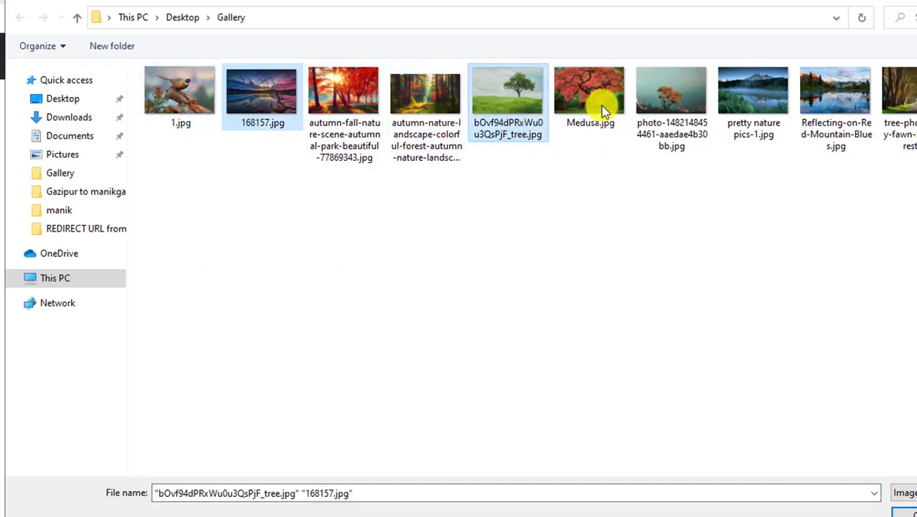
ctrl+click(601, 106)
ctrl+click(681, 109)
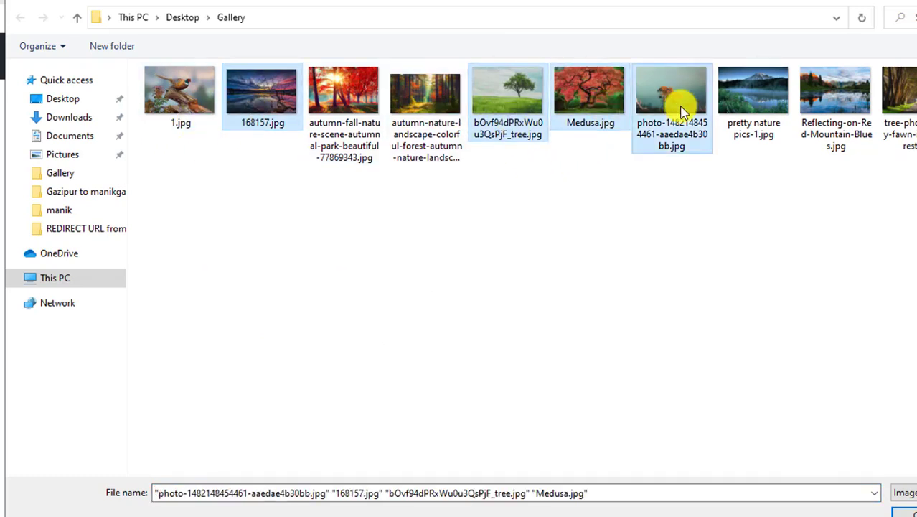
ctrl+click(760, 114)
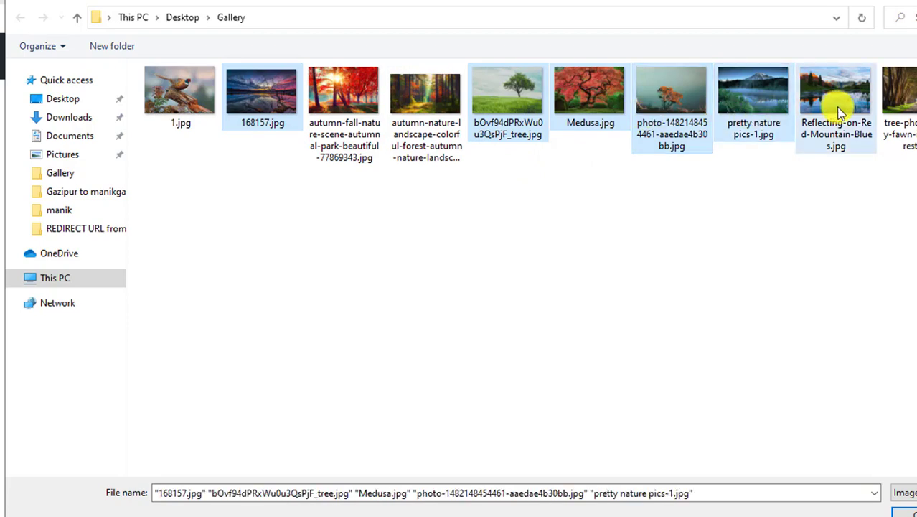
ctrl+click(838, 123)
ctrl+click(573, 119)
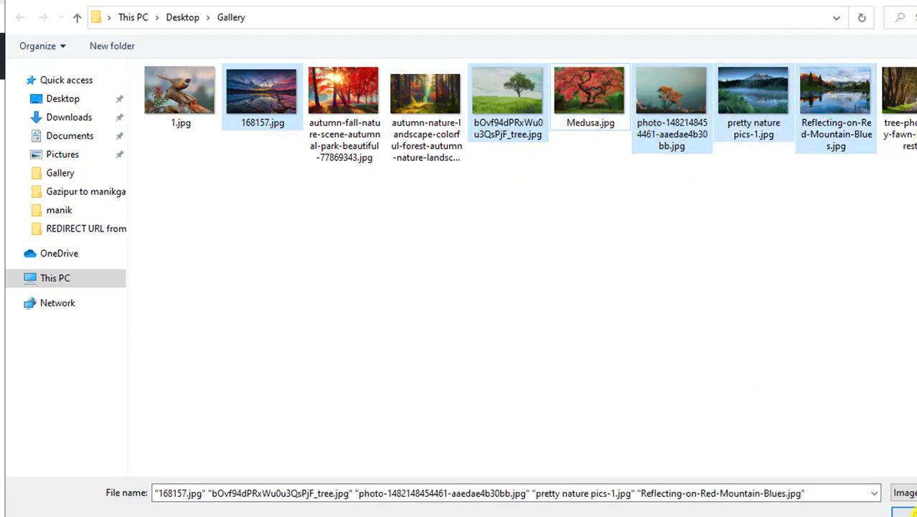
click(908, 510)
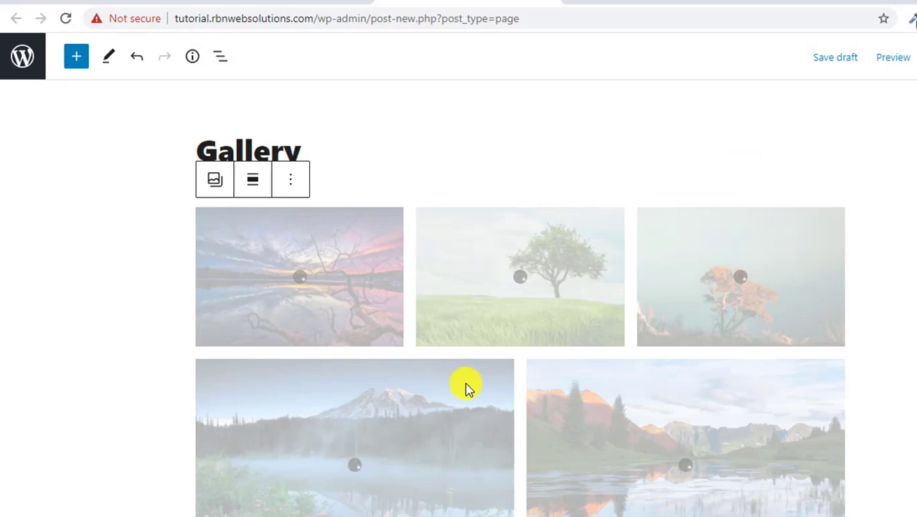
- Upload tree-photography-fawn-in-the-forest.jpg as the sixth gallery image
scroll(465, 385, down, 1)
scroll(257, 356, down, 2)
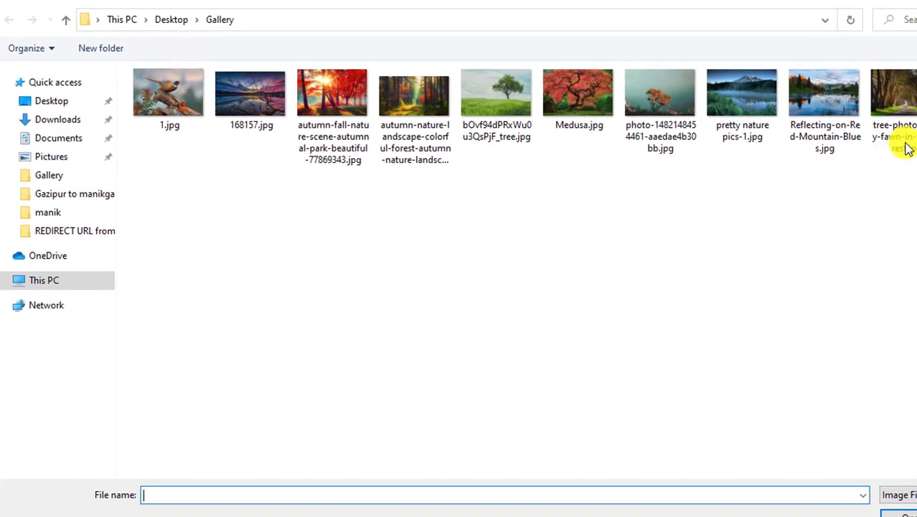
click(894, 122)
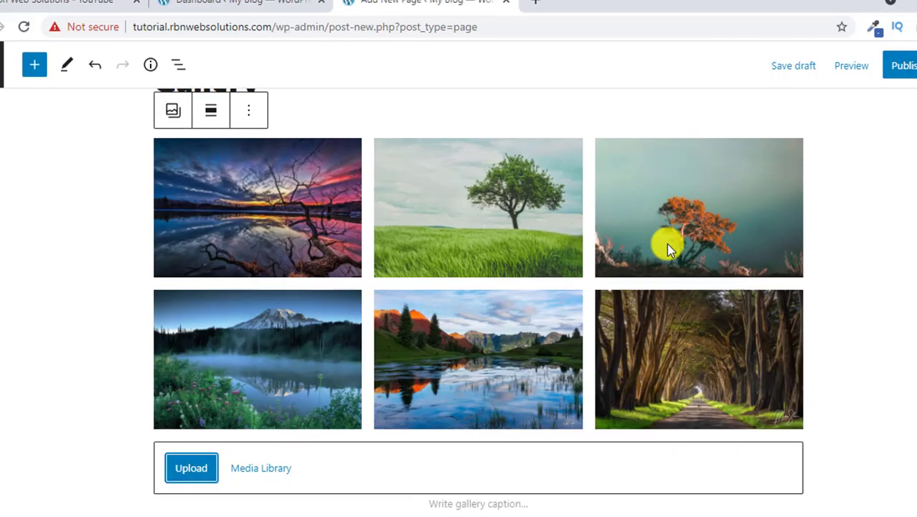
scroll(667, 243, up, 1)
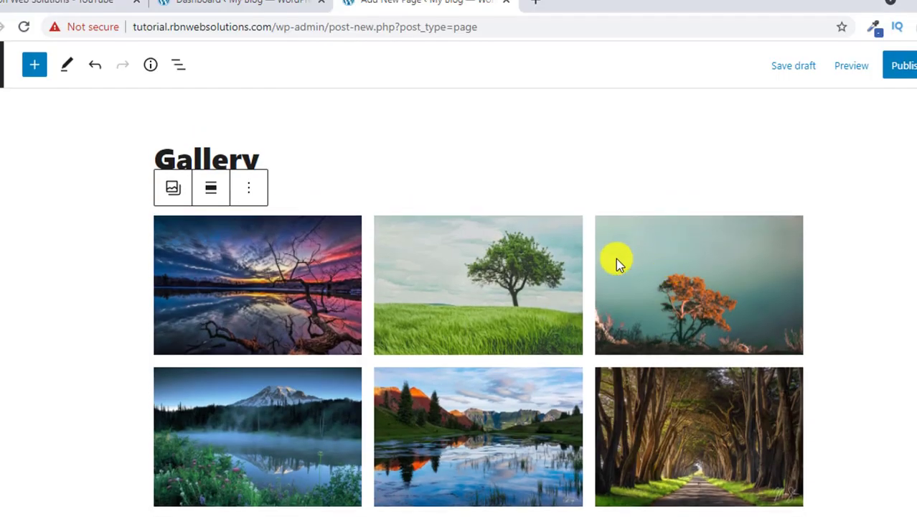
- Set the gallery block's alignment to Align center
click(213, 191)
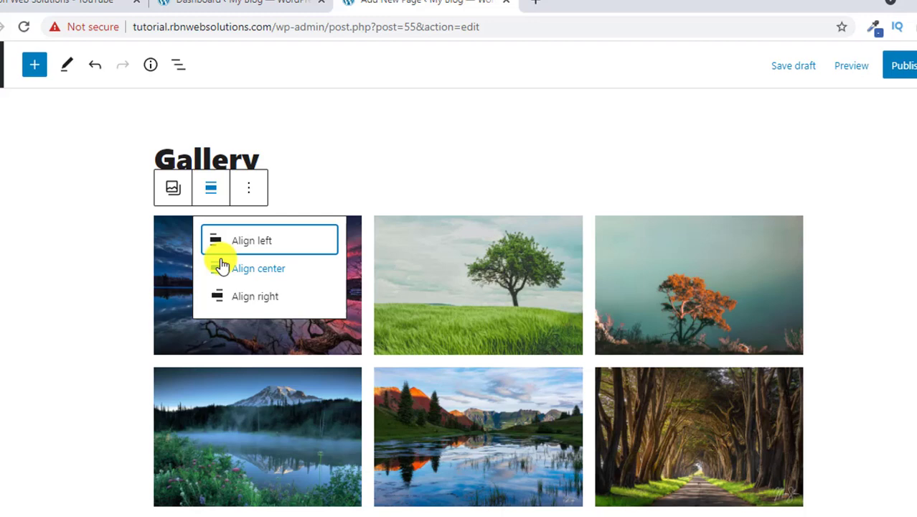
click(270, 273)
scroll(321, 277, down, 3)
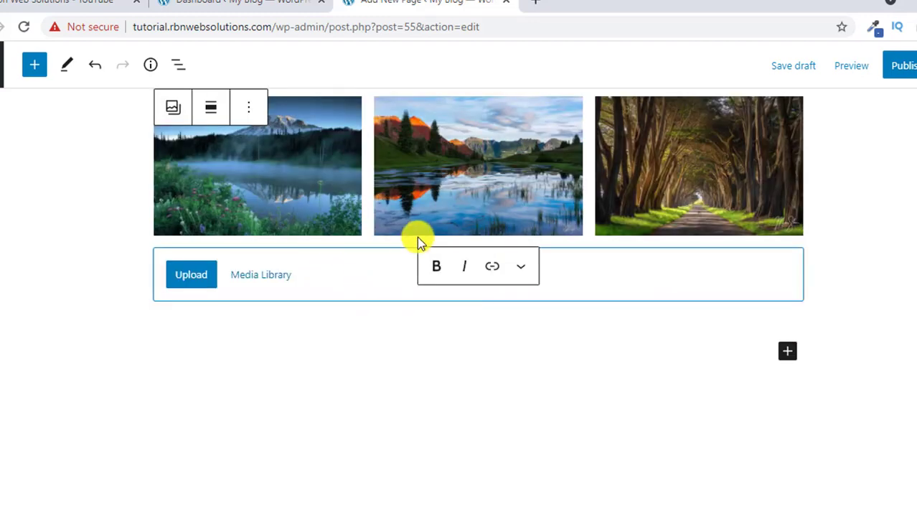
scroll(417, 236, up, 3)
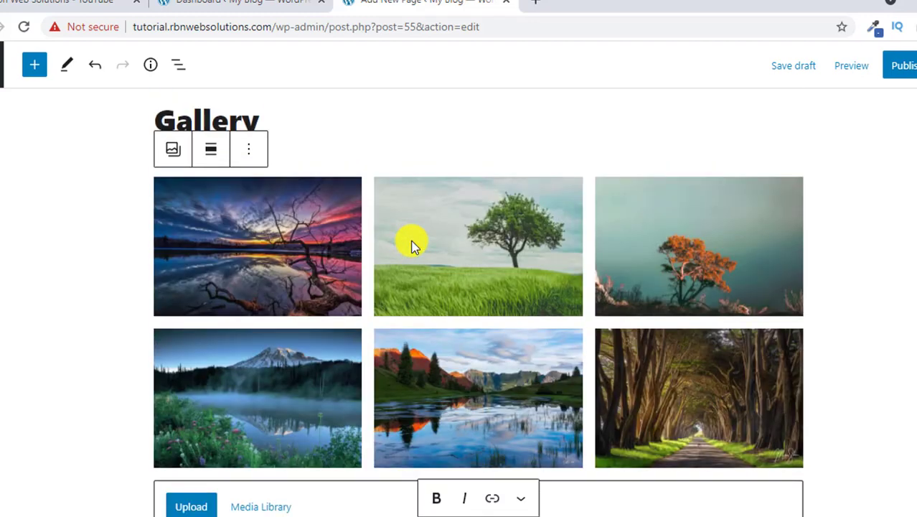
click(211, 149)
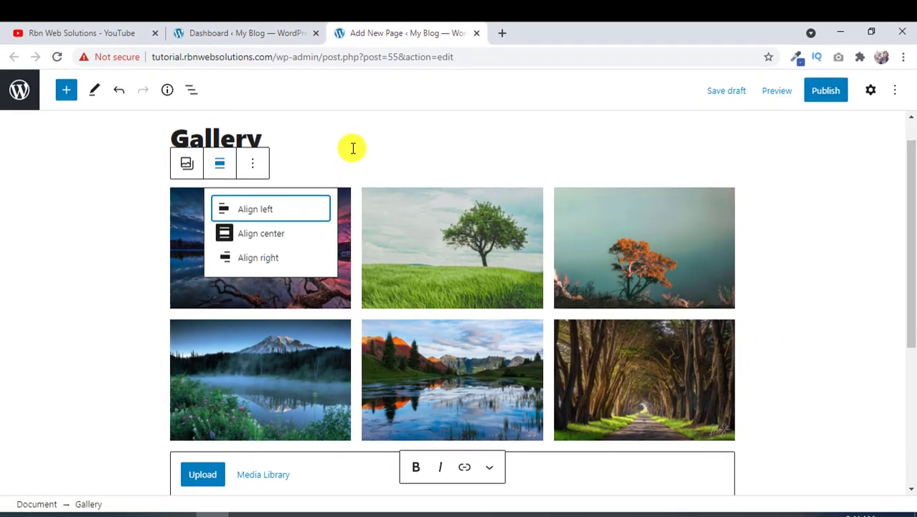
click(870, 131)
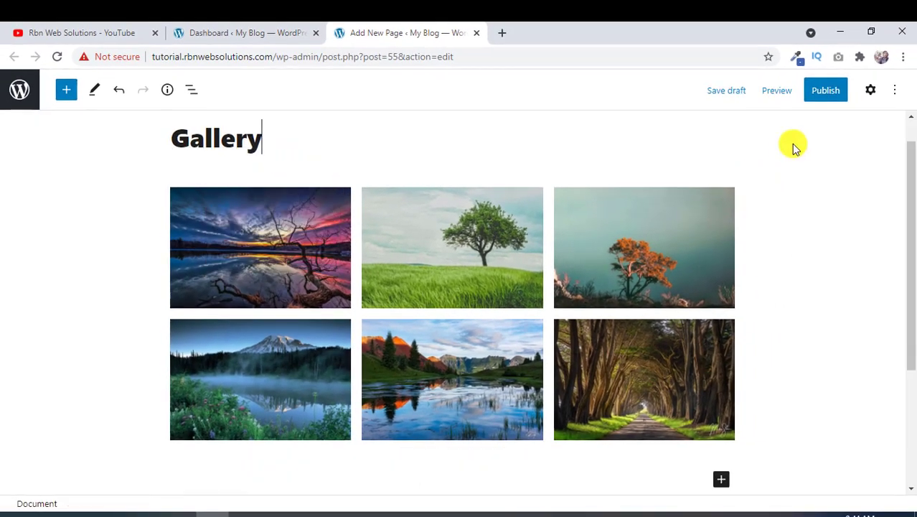
- Publish the Gallery page and open the live page in a new tab
click(818, 101)
click(789, 93)
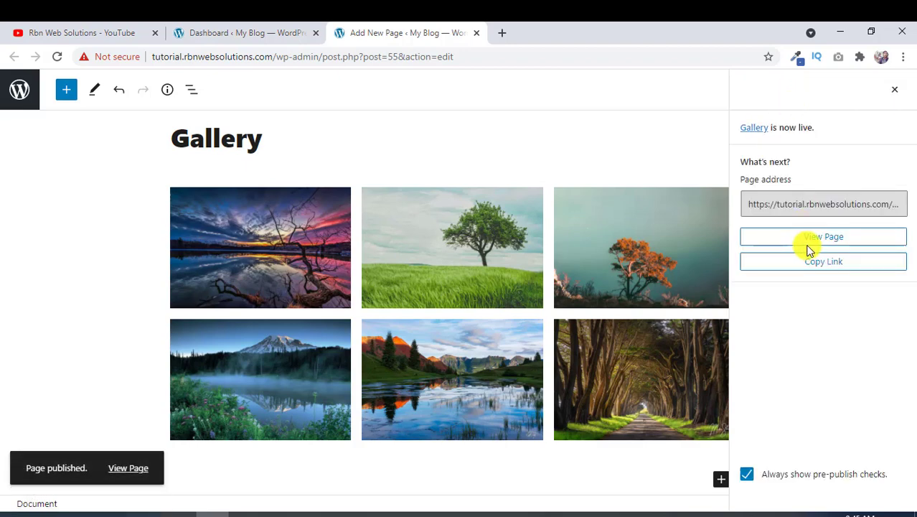
right_click(839, 242)
click(775, 248)
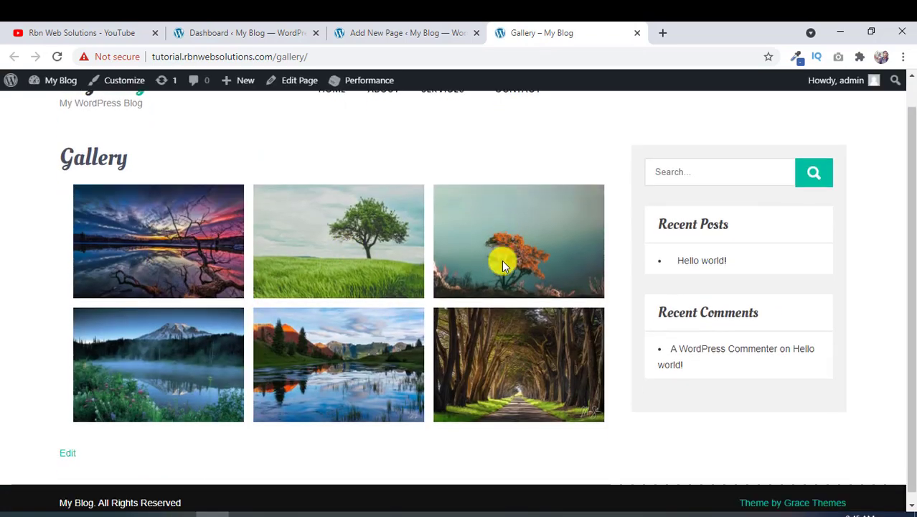
scroll(504, 260, up, 1)
- In the editor's gallery settings, try other column counts, then set Columns back to 3
click(438, 29)
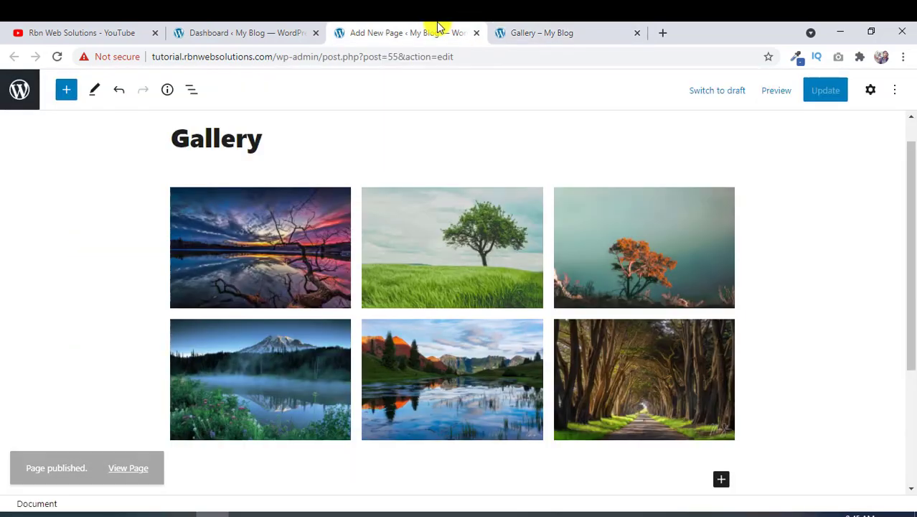
click(870, 90)
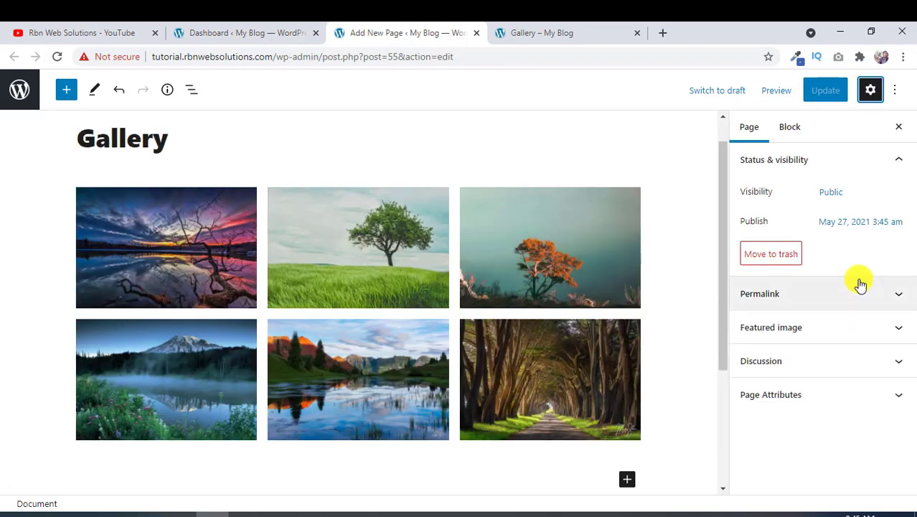
click(220, 230)
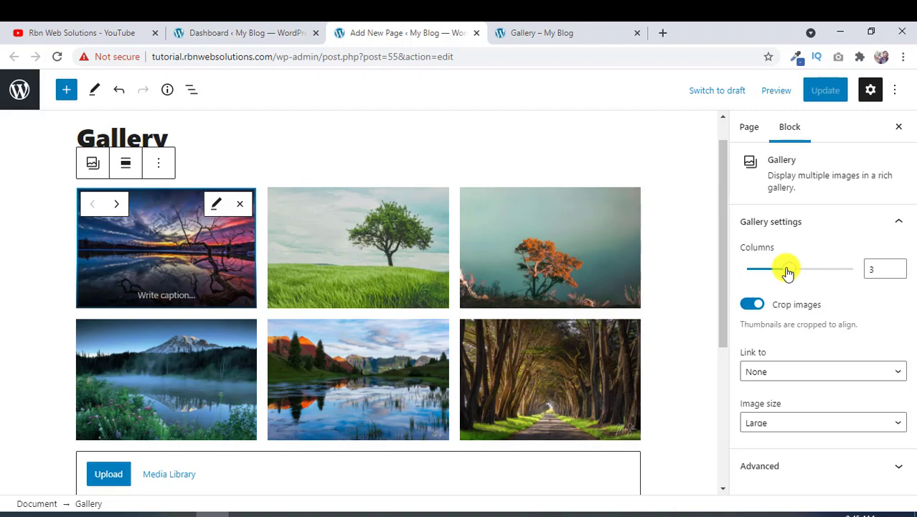
mouse_move(790, 274)
mouse_down()
mouse_move(770, 272)
mouse_move(805, 272)
mouse_up()
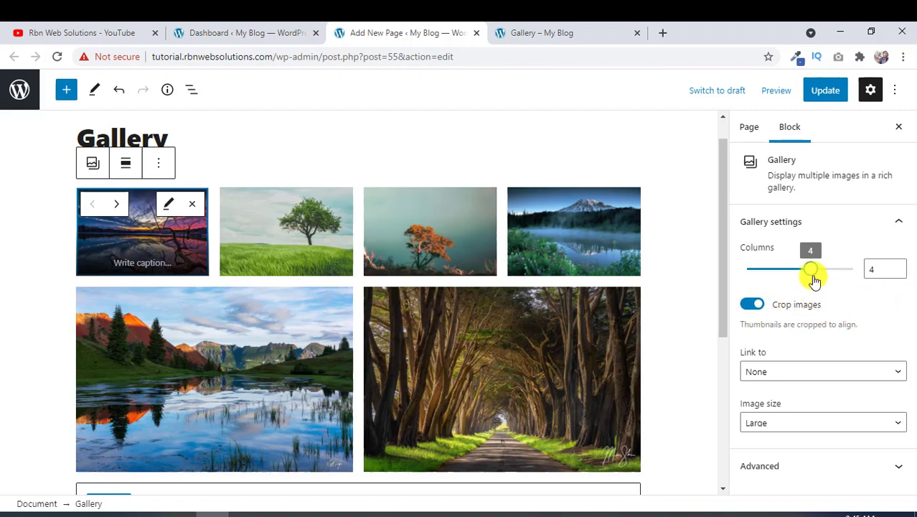
drag(811, 272, 788, 267)
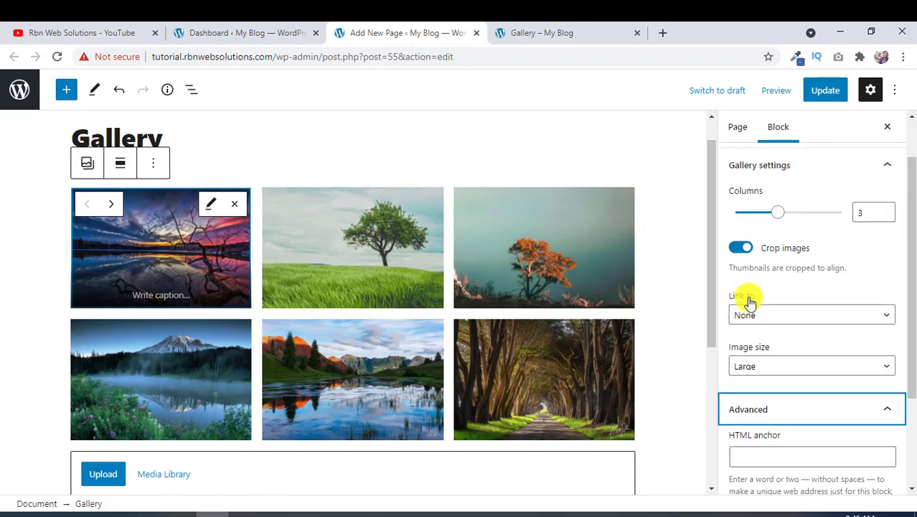
- Set the gallery's Link to option to Media File, update the page, and check it live
click(769, 314)
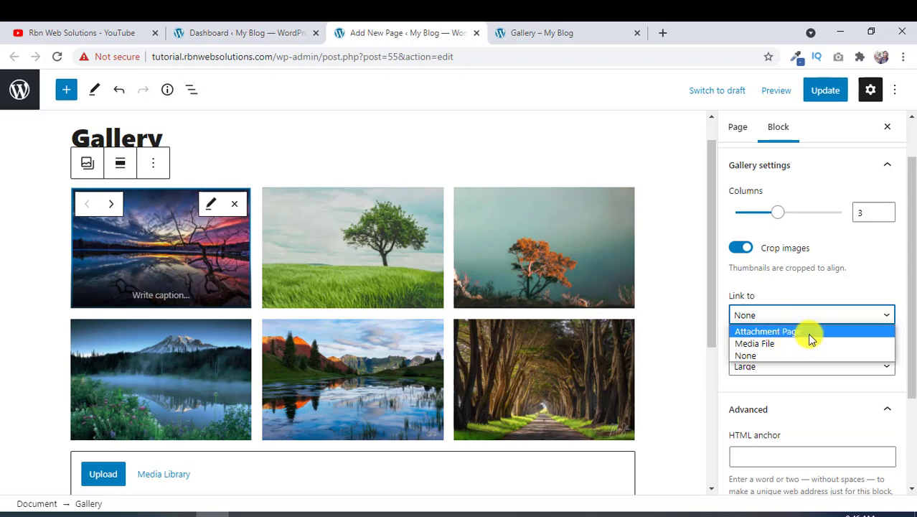
click(786, 343)
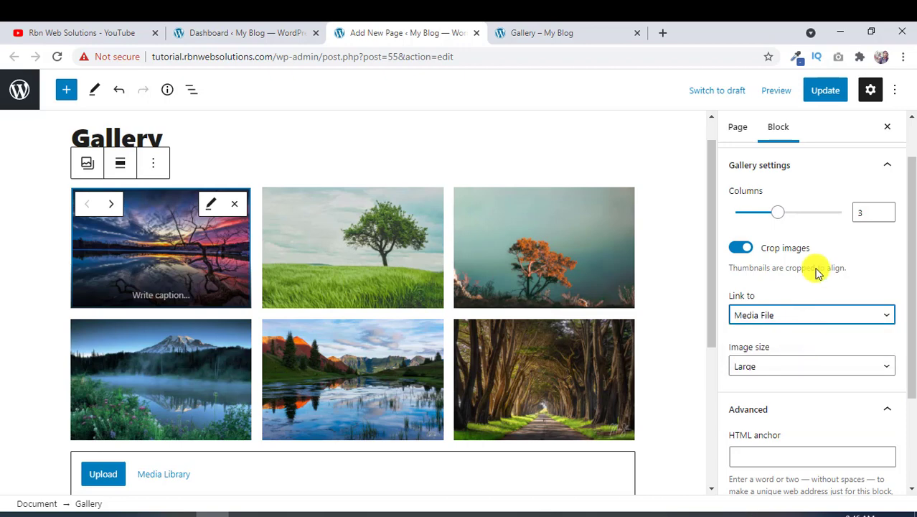
click(824, 92)
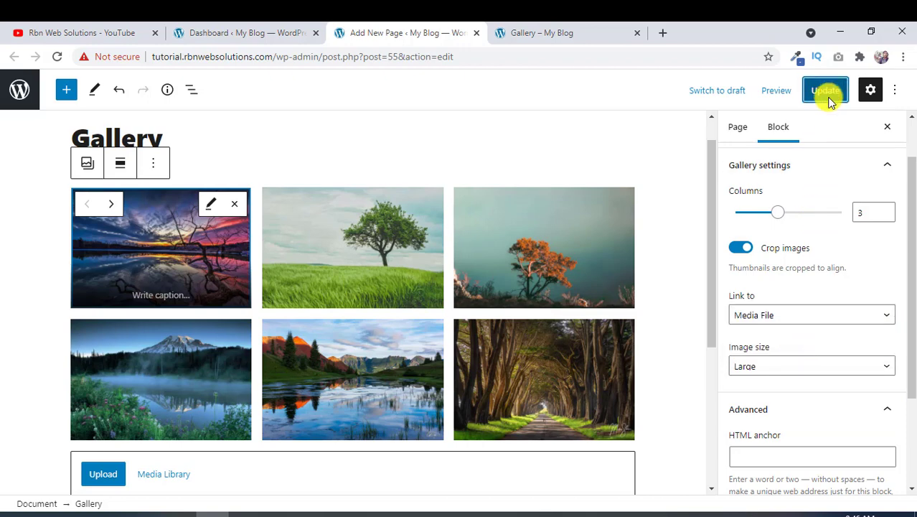
click(551, 28)
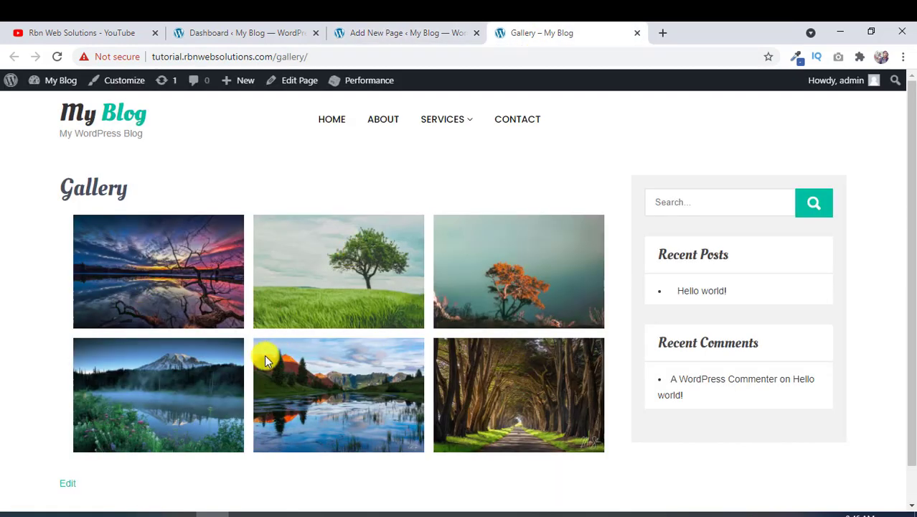
click(415, 30)
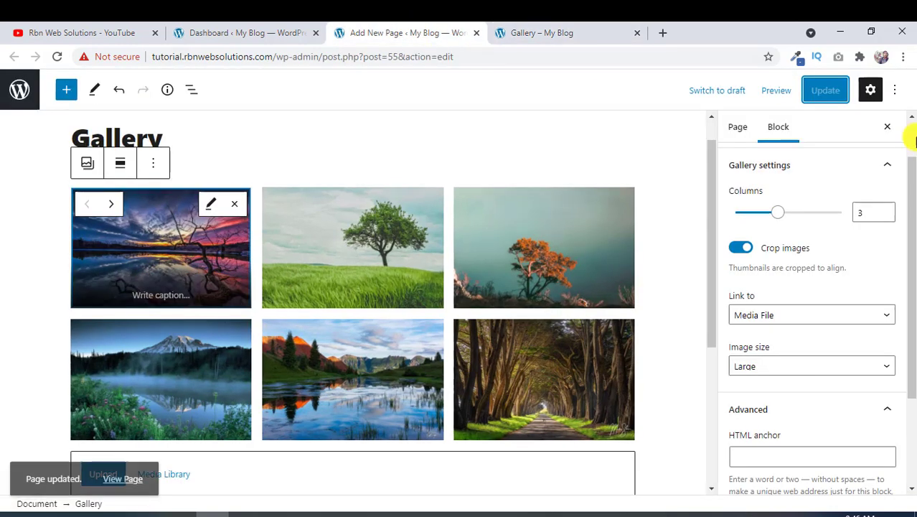
click(503, 40)
click(312, 62)
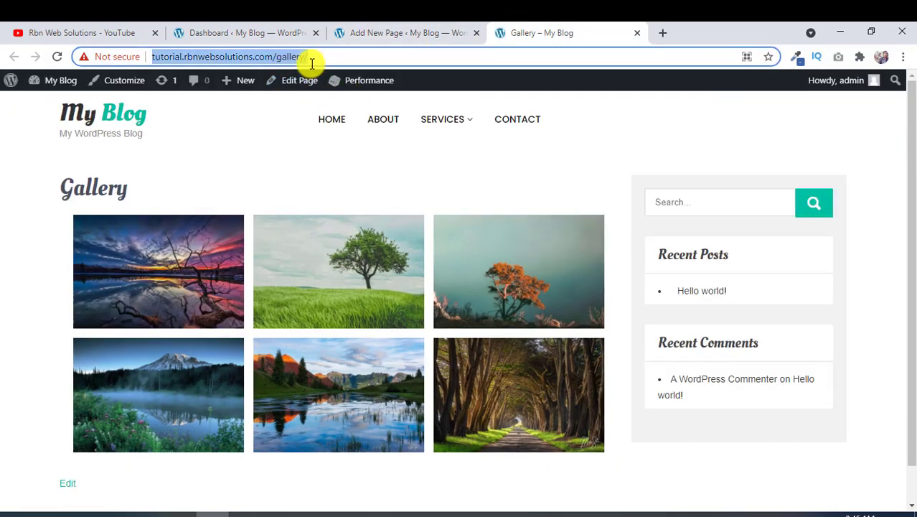
key(Return)
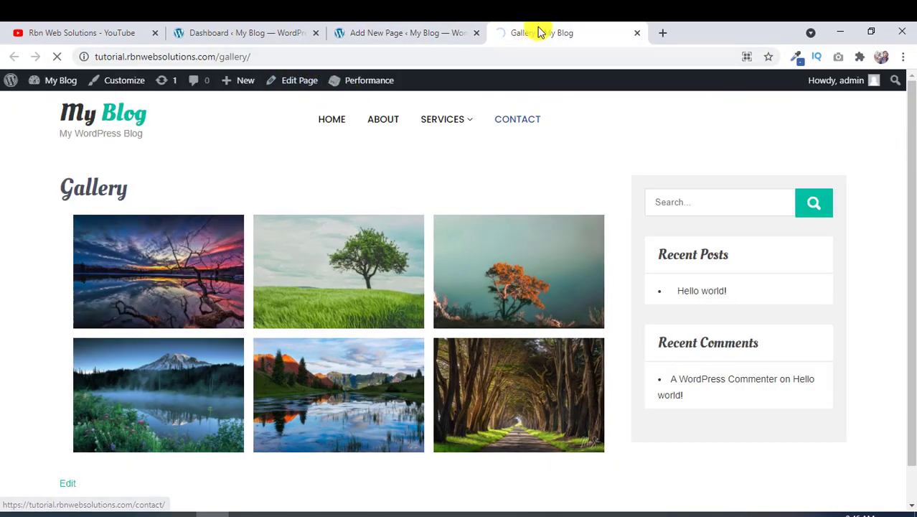
click(123, 267)
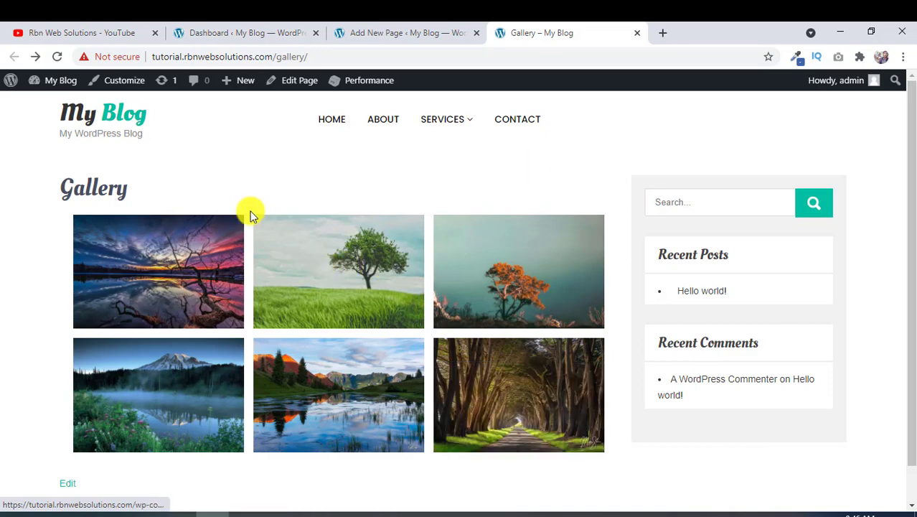
click(351, 263)
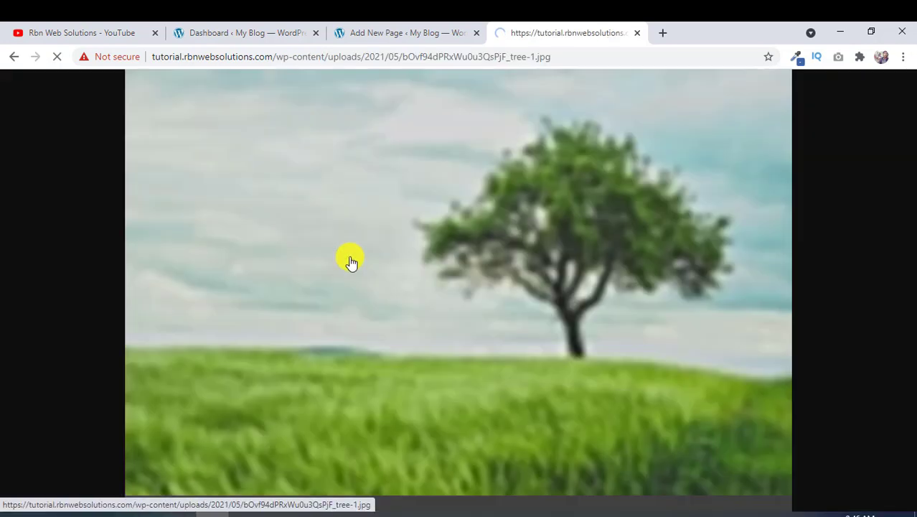
click(13, 57)
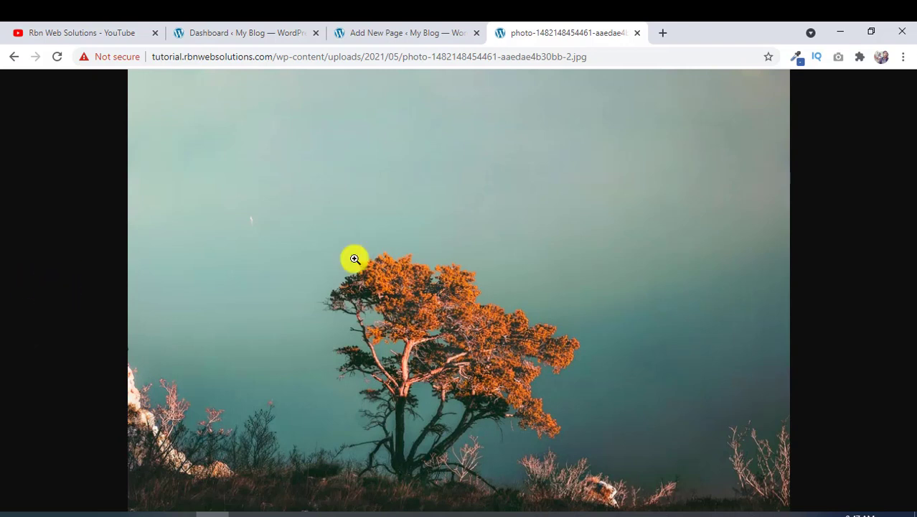
click(415, 33)
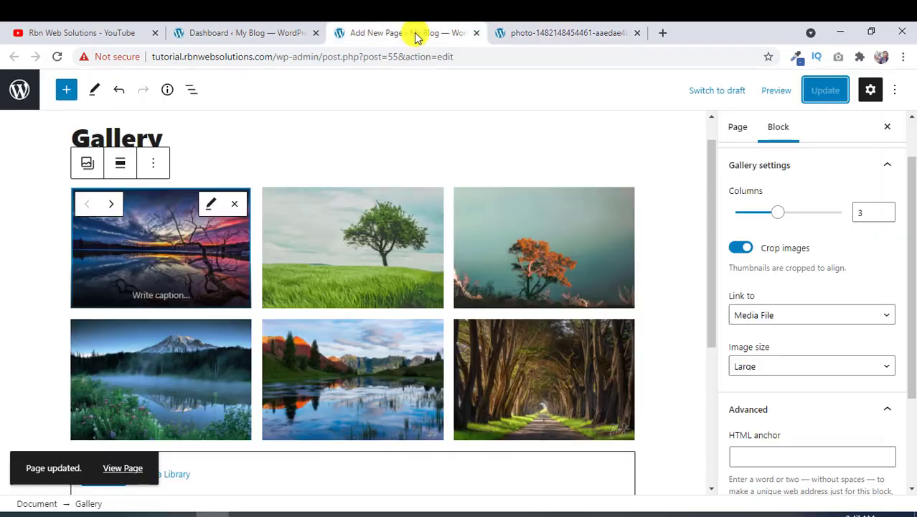
- Install and activate the WP Featherlight lightbox plugin from Plugins > Add New
click(253, 36)
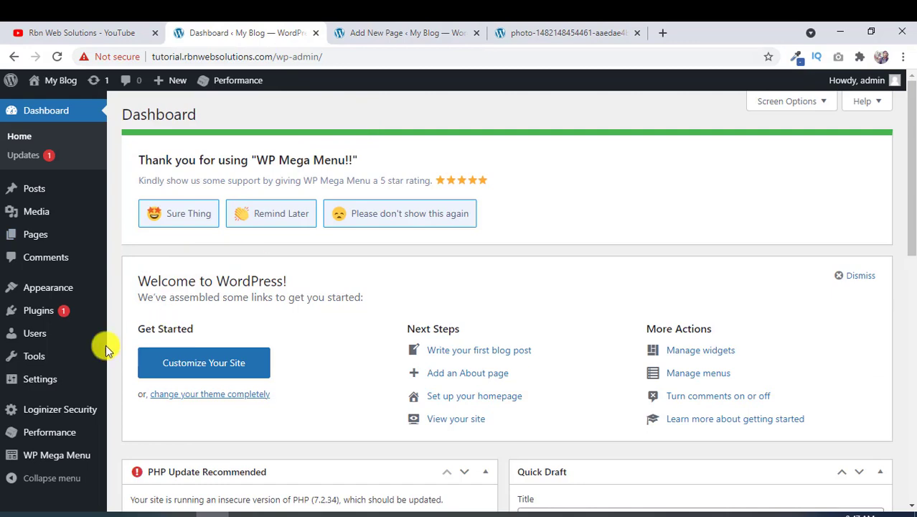
mouse_move(57, 312)
click(143, 335)
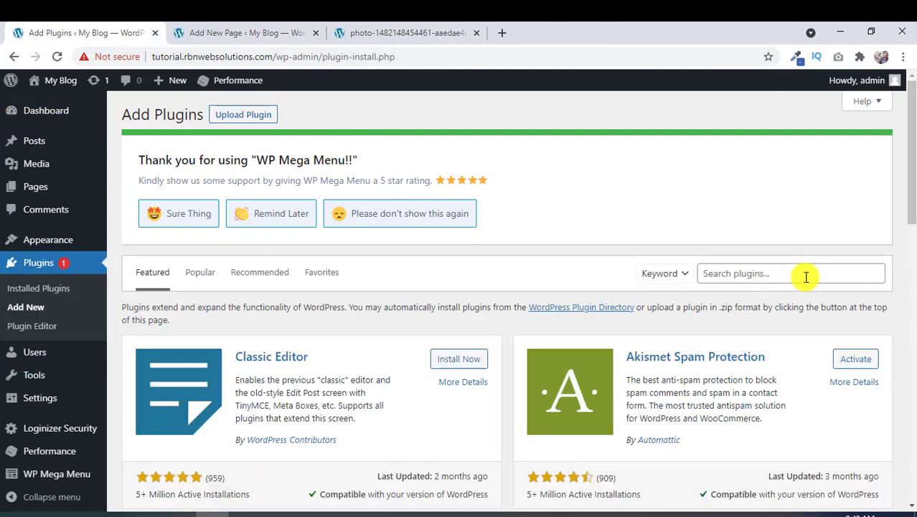
click(813, 275)
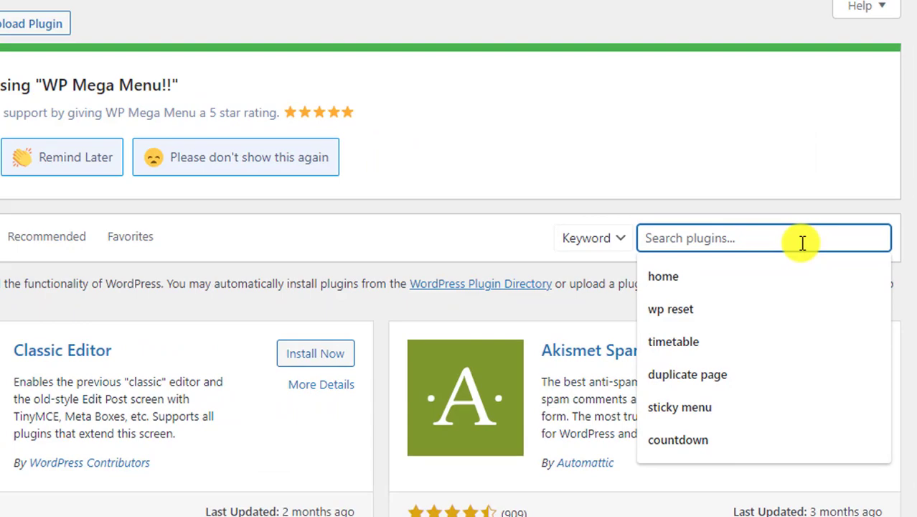
text(wp fea)
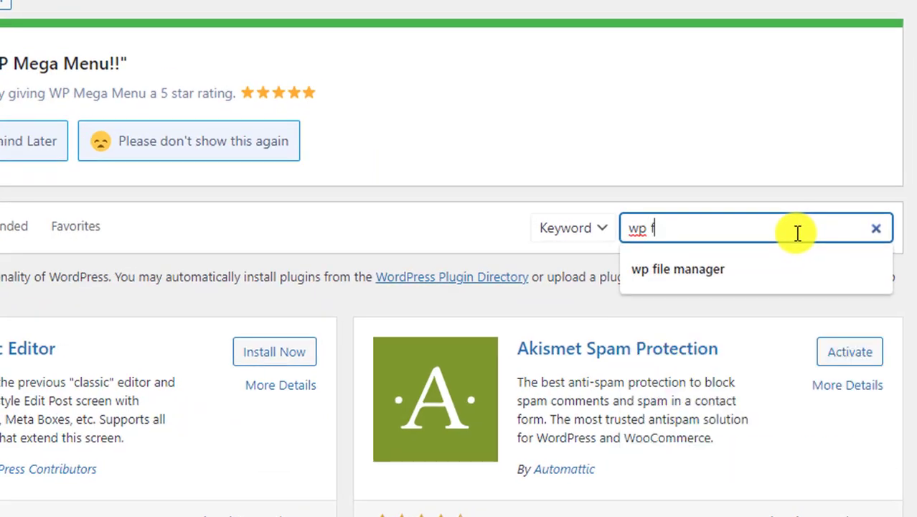
text(therlight)
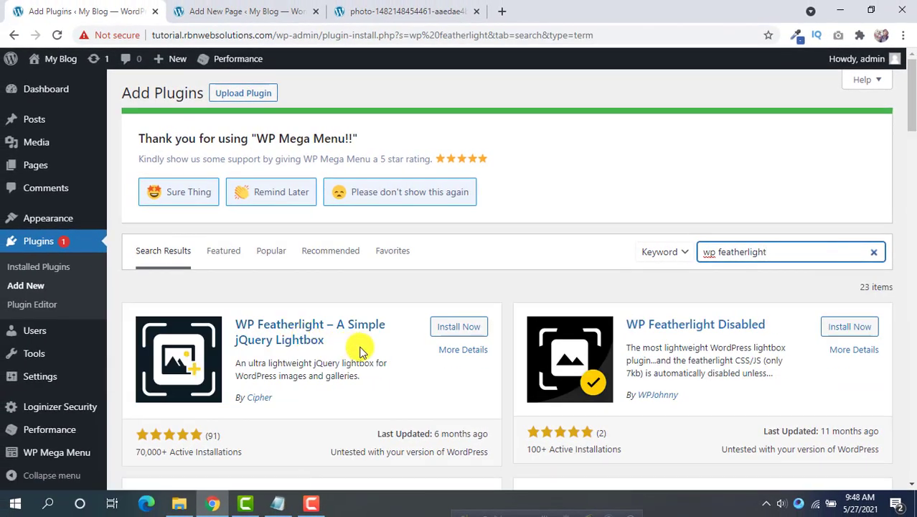
click(458, 327)
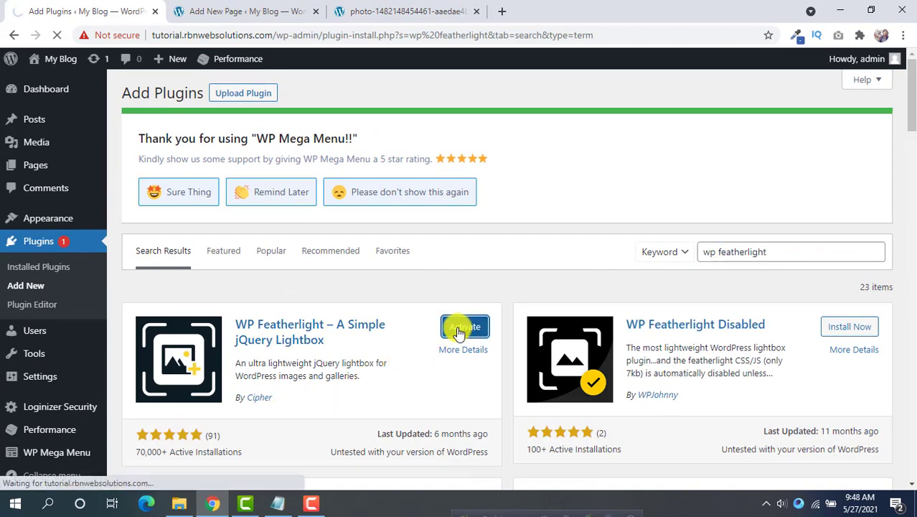
click(458, 327)
click(244, 11)
- Reload the editor, update the Gallery page, and open the live page in a new tab
click(423, 34)
key(Return)
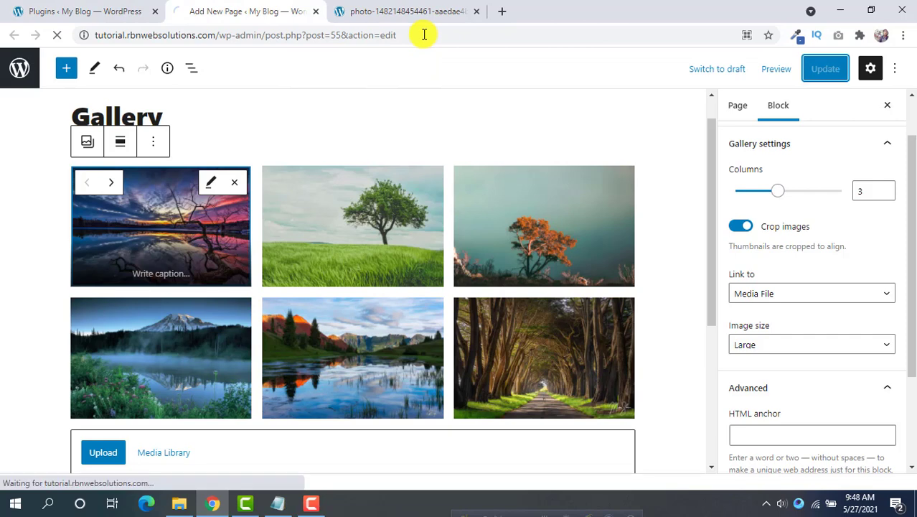
scroll(821, 206, down, 1)
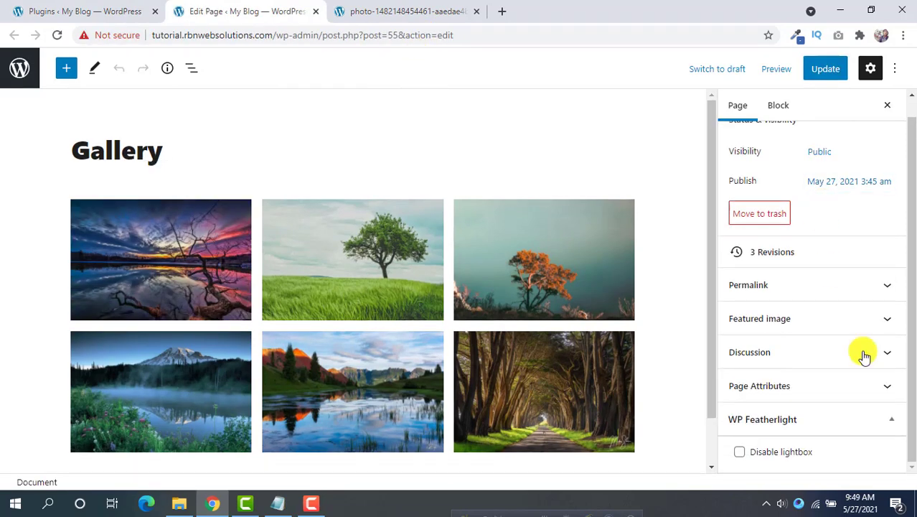
click(898, 421)
click(893, 435)
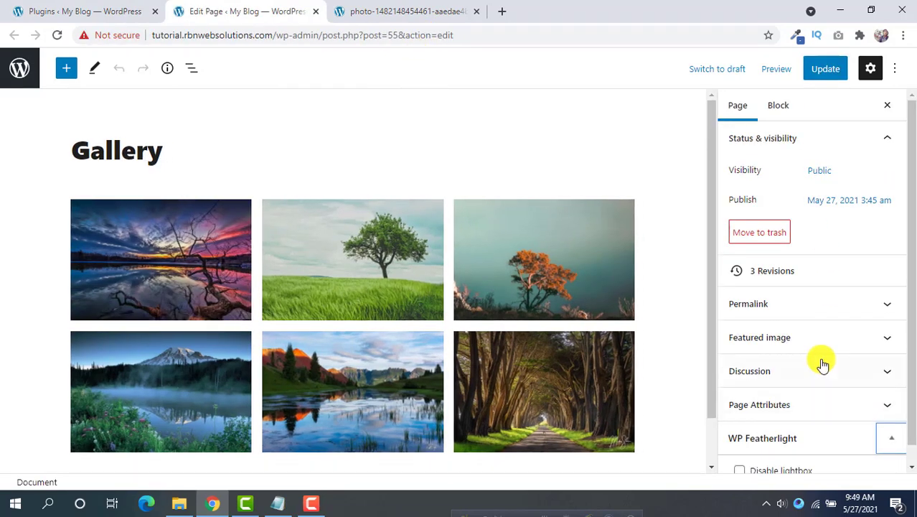
click(823, 78)
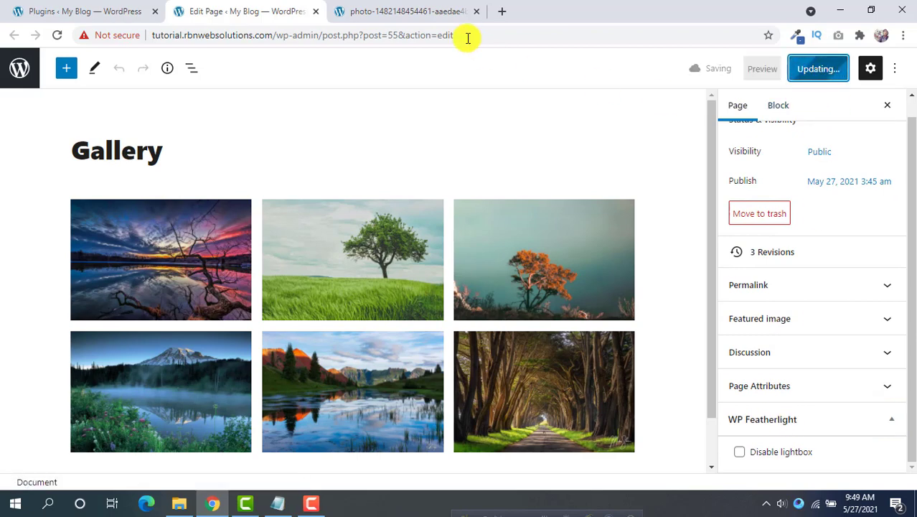
right_click(125, 446)
click(208, 307)
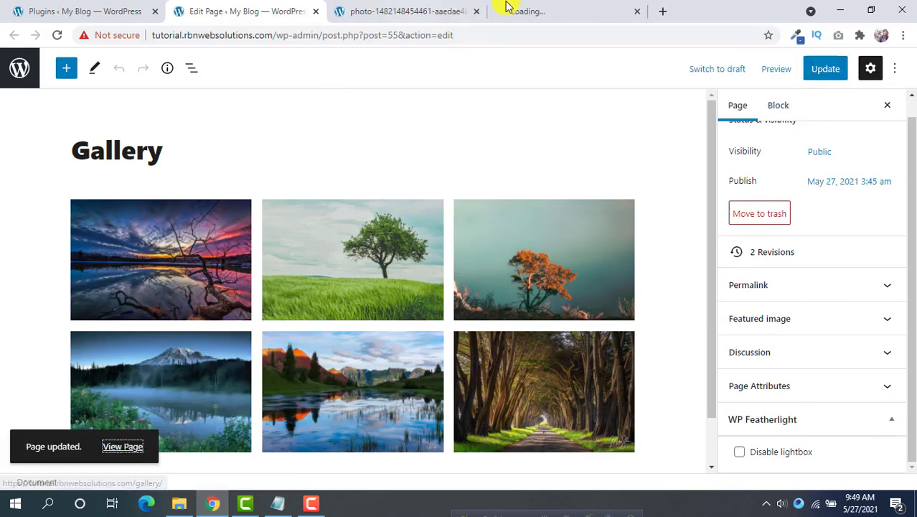
- Browse the live gallery's photos forward and back in the Featherlight lightbox
click(507, 10)
click(183, 251)
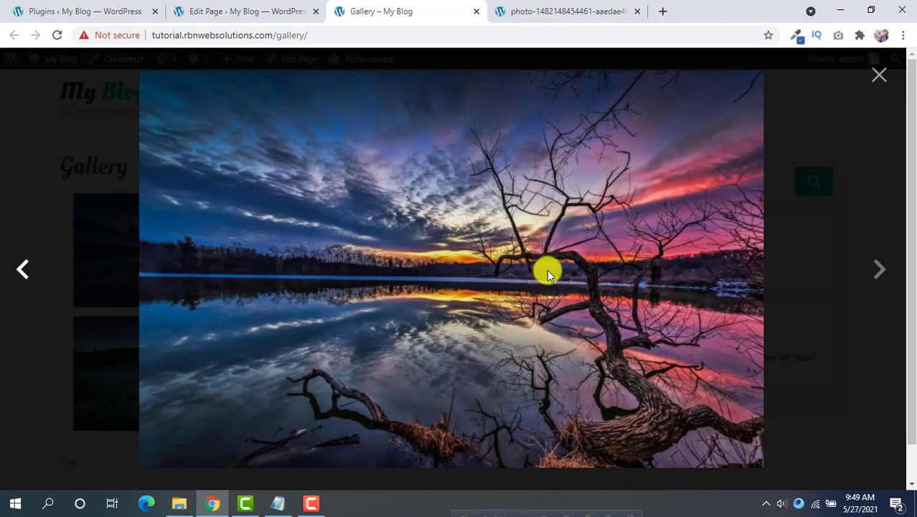
click(879, 277)
click(879, 276)
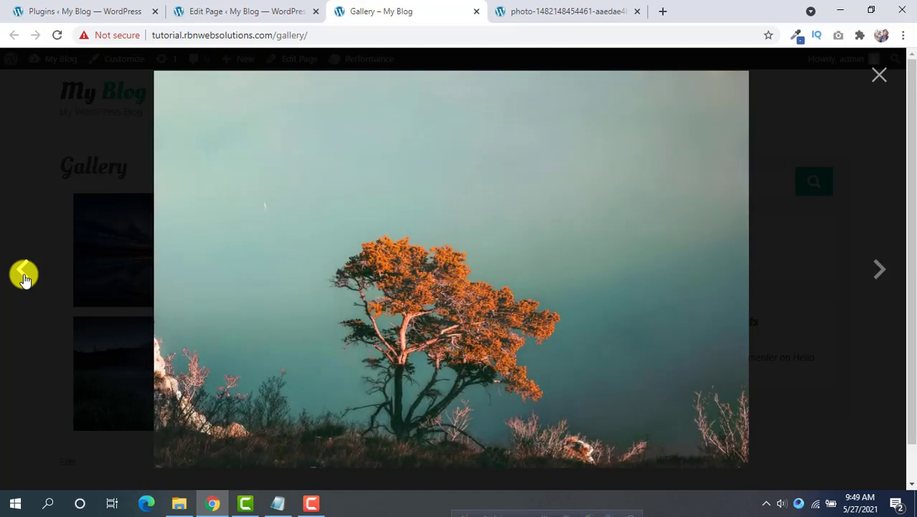
click(24, 276)
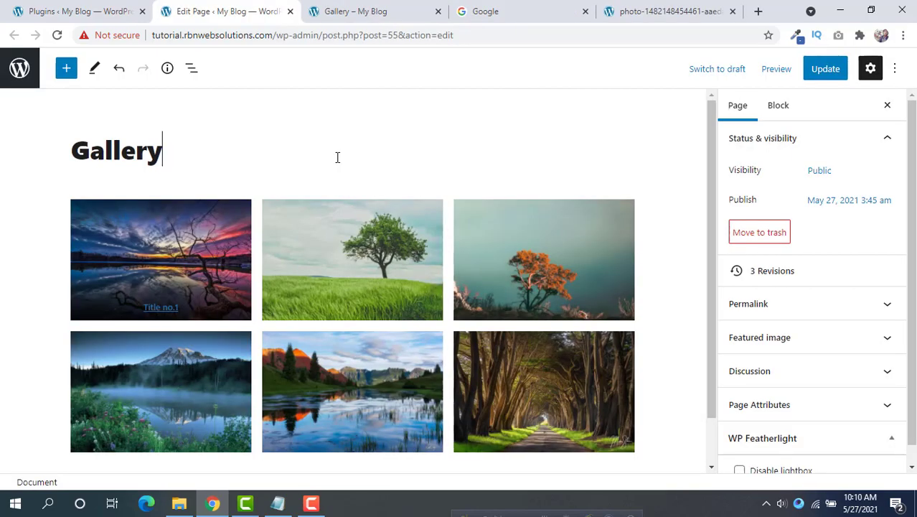
- Move the sunset lake image two places right, to third in the top row
click(180, 226)
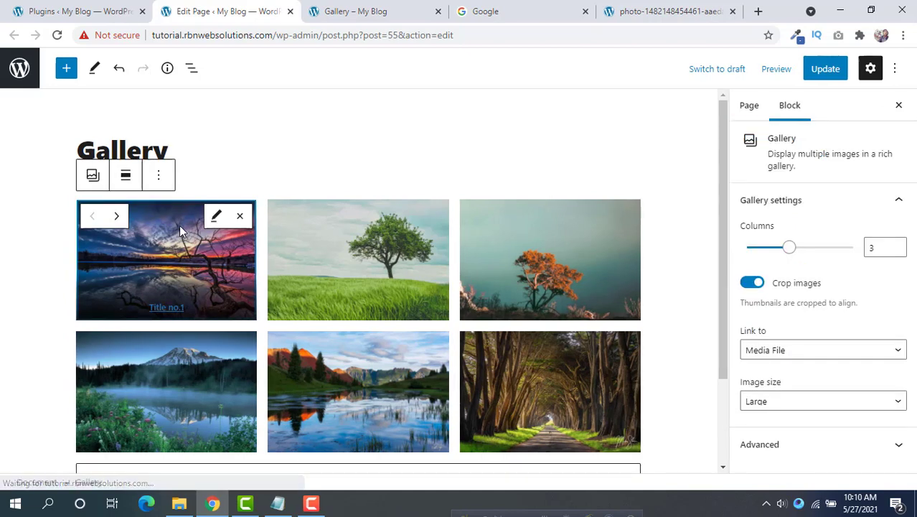
click(118, 219)
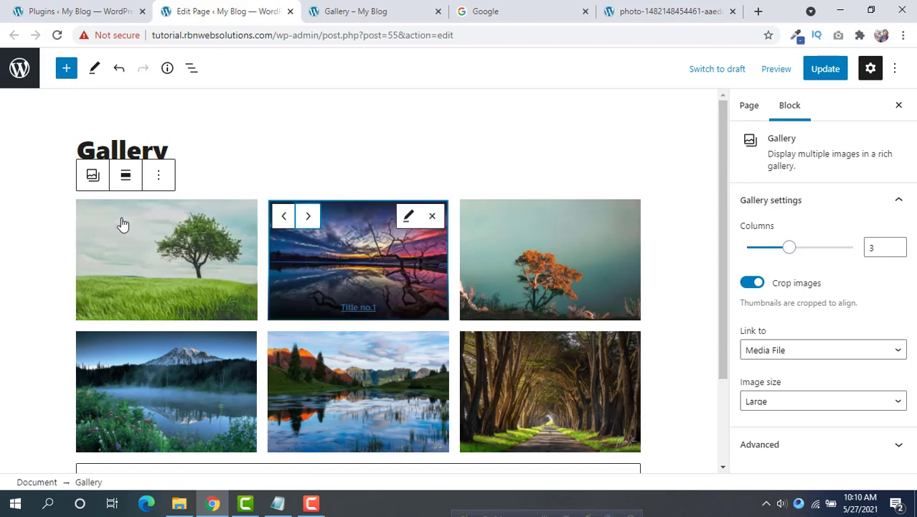
click(308, 217)
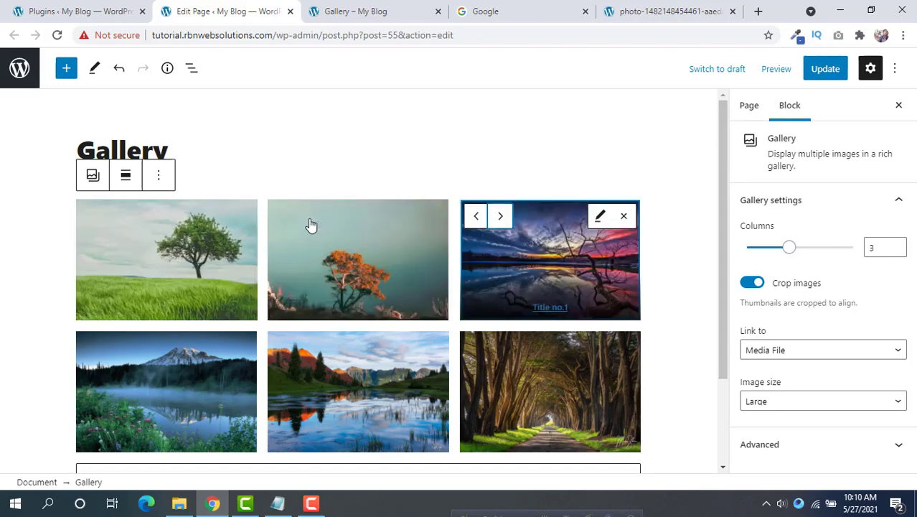
scroll(289, 368, down, 3)
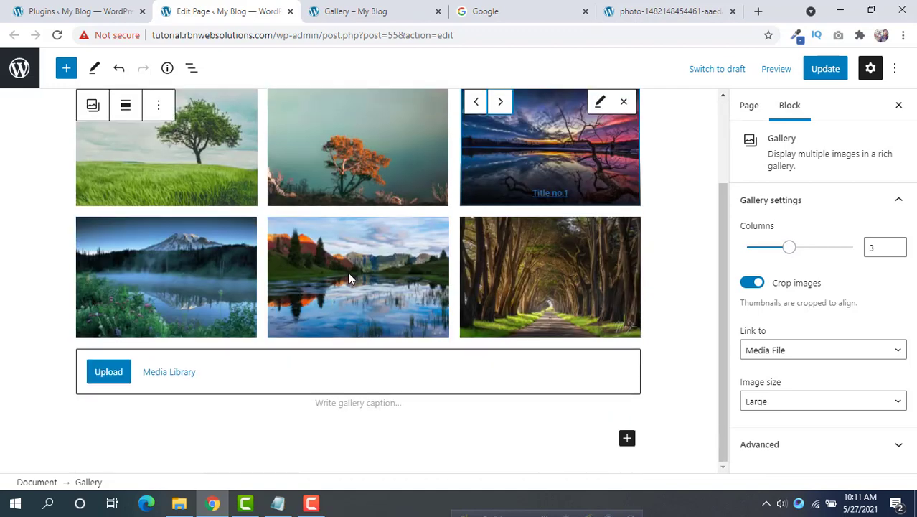
- Move the red-cliff lake image one place left so it leads the second row
click(315, 263)
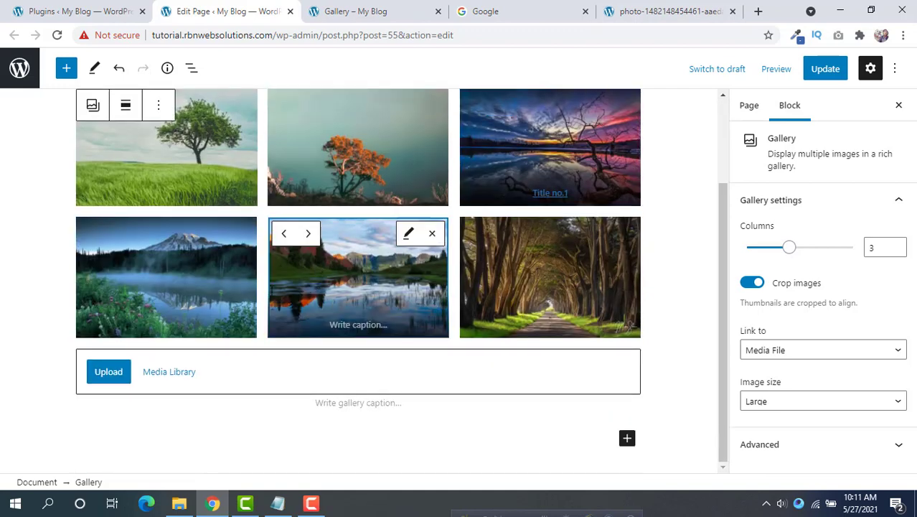
click(285, 235)
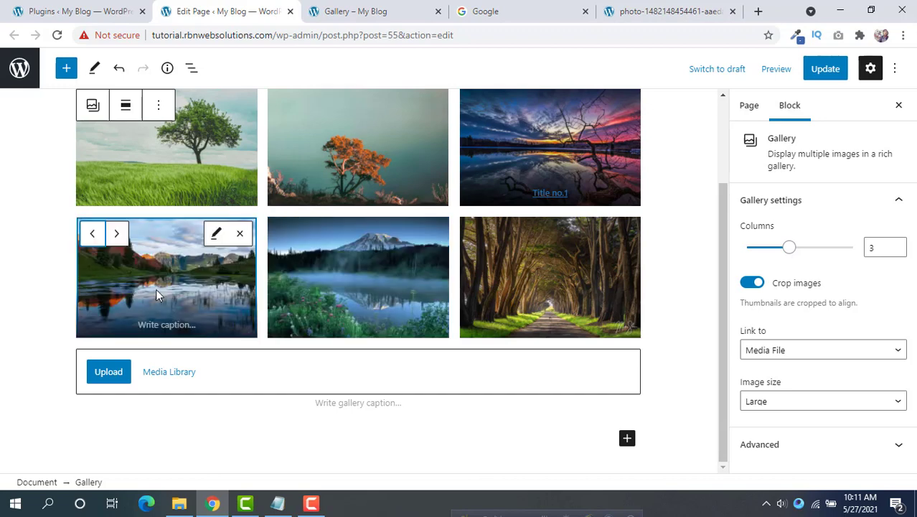
scroll(156, 288, up, 2)
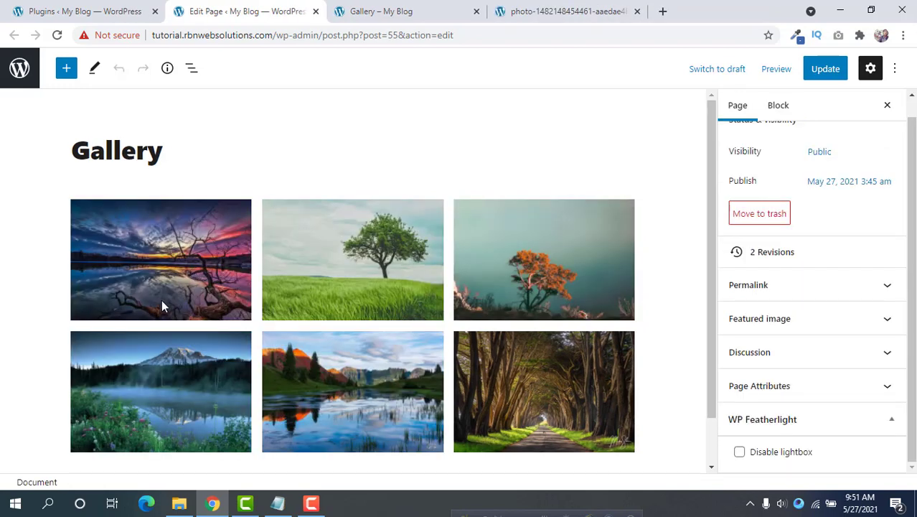
- Caption the first image 'Title no.1' and try bold and a text colour on it
click(161, 307)
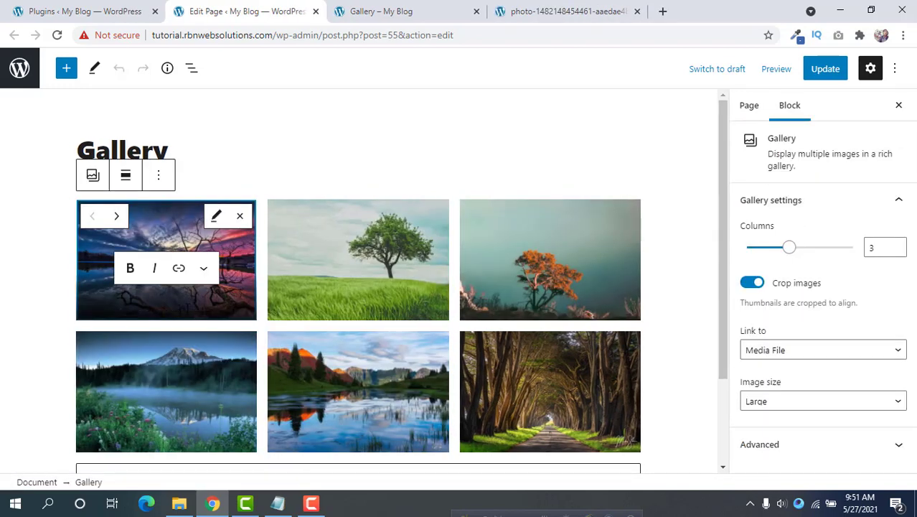
text(Title no.)
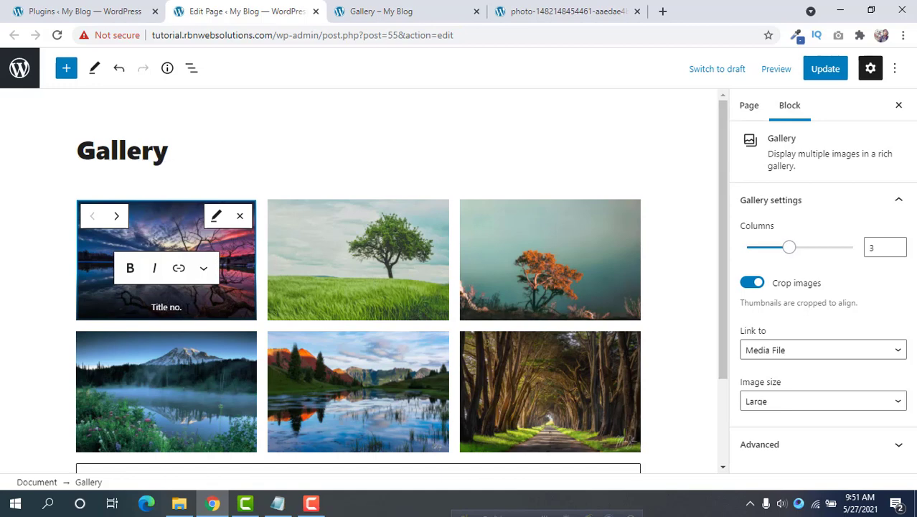
text(1)
key(ctrl+shift+Left)
key(ctrl+shift+Left)
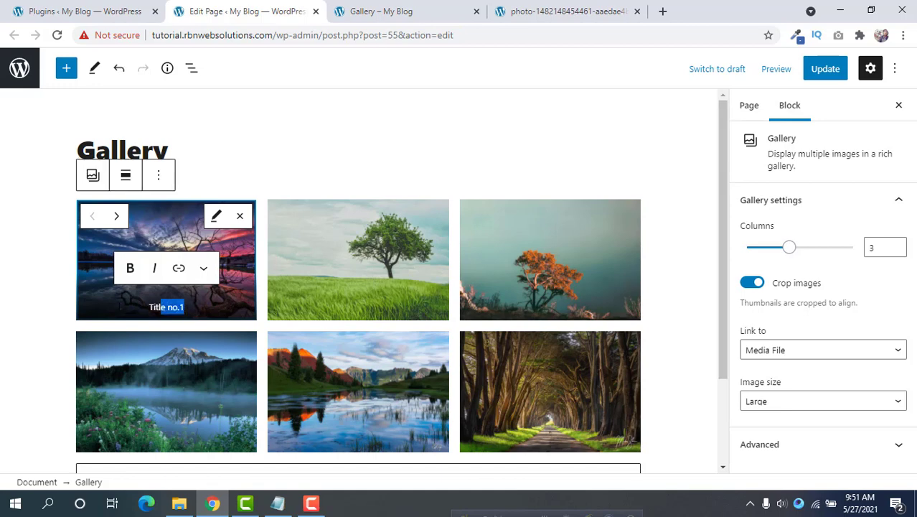
click(128, 267)
click(203, 268)
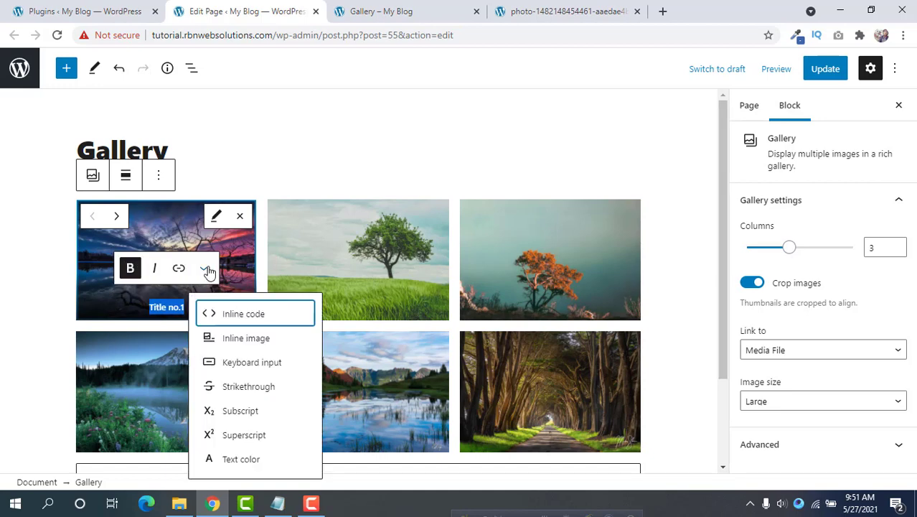
click(243, 460)
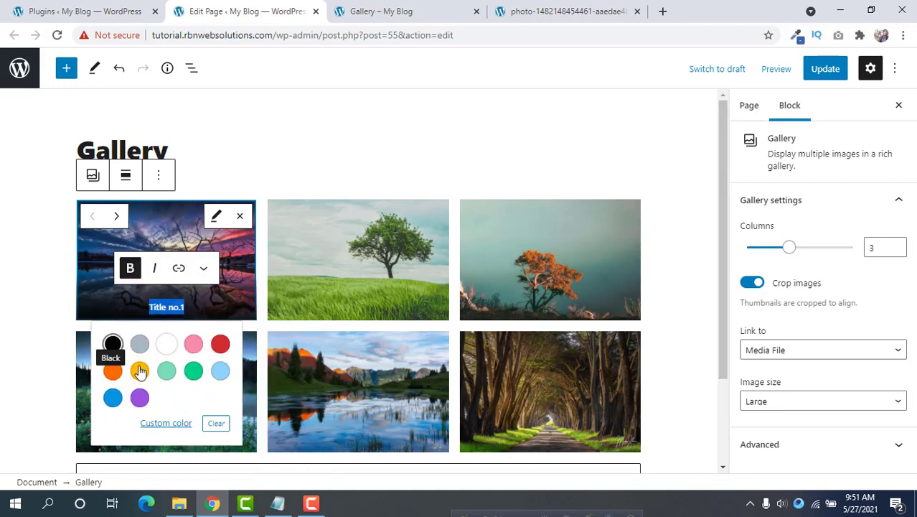
click(166, 345)
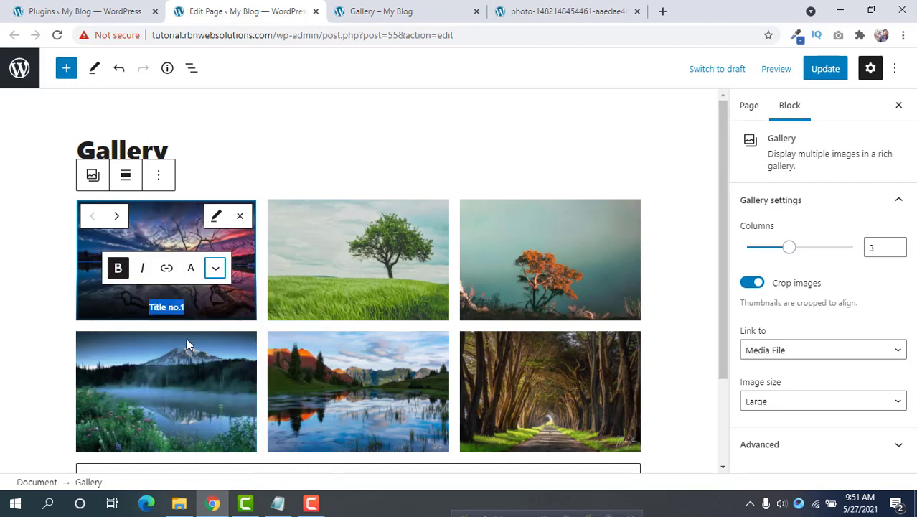
click(215, 267)
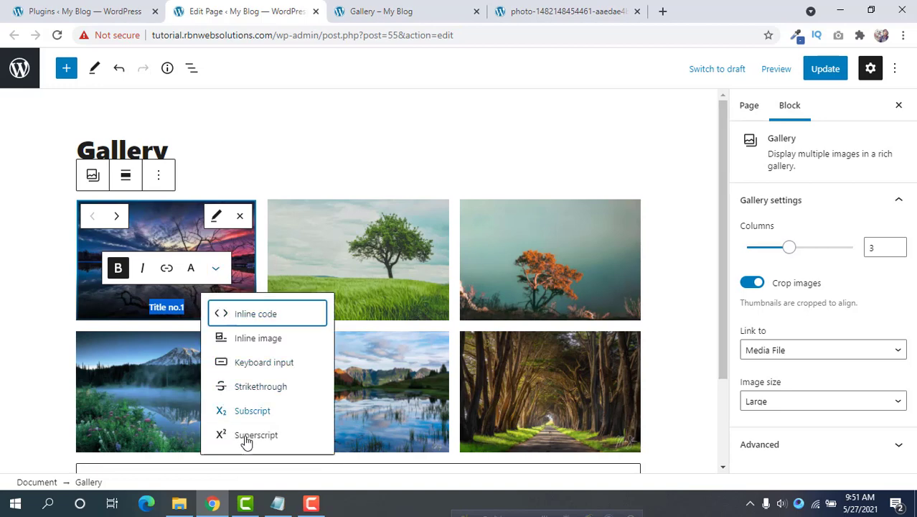
click(149, 306)
- Link the caption text to google.com, opening in a new tab
key(shift+End)
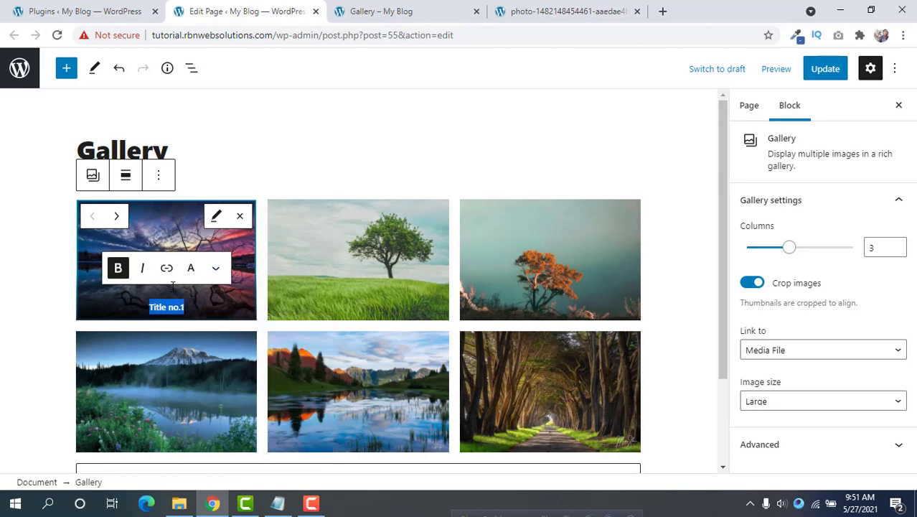
click(166, 268)
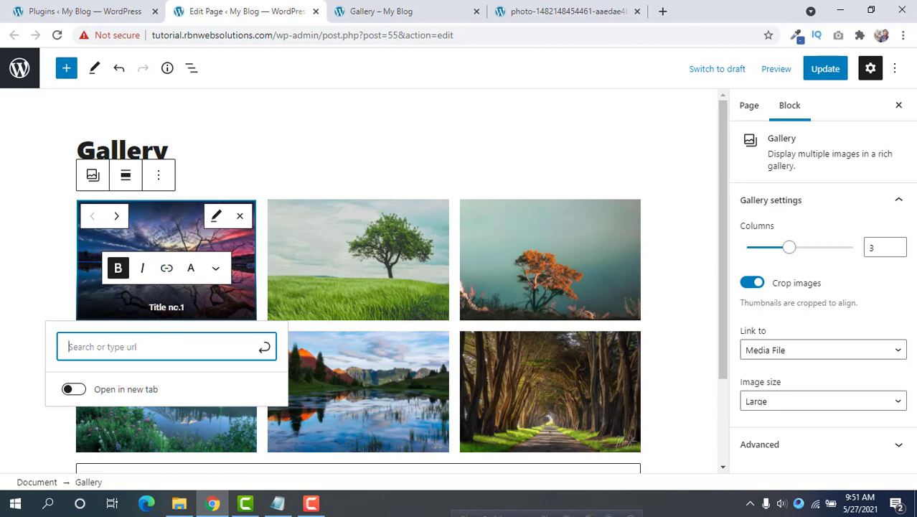
text(#)
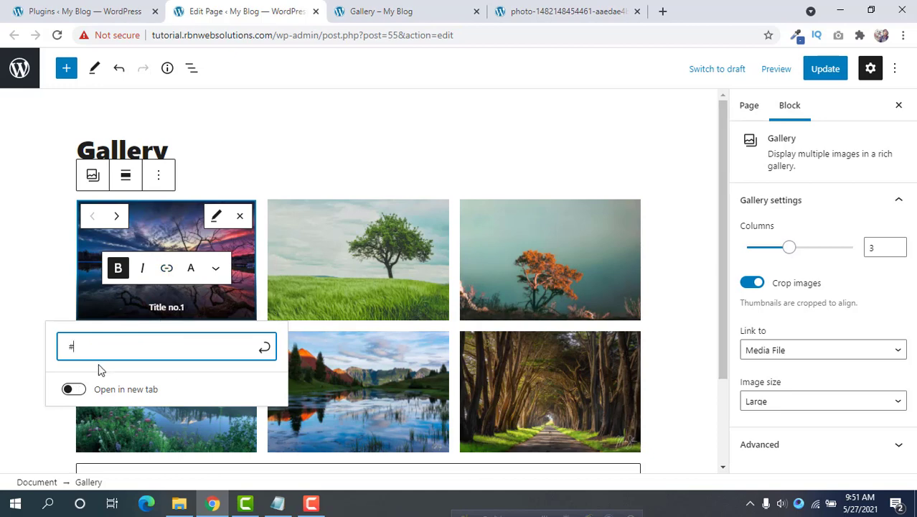
click(71, 389)
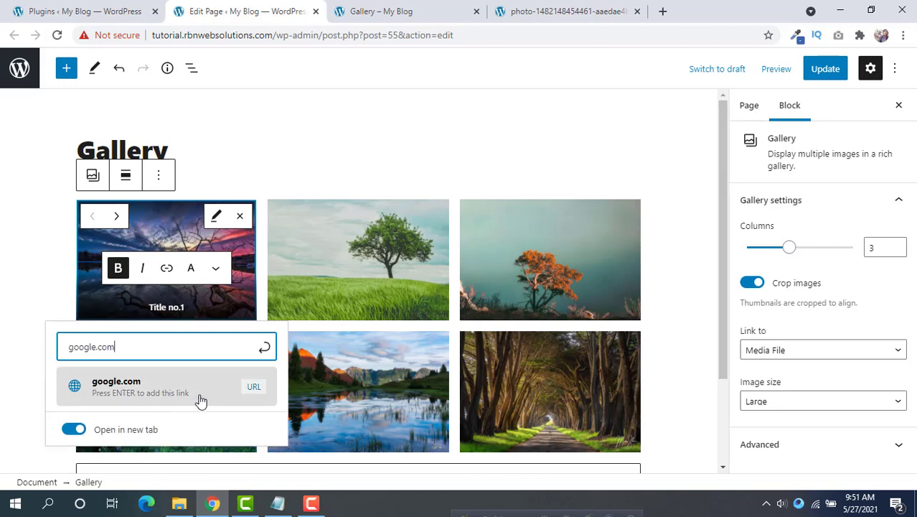
click(225, 396)
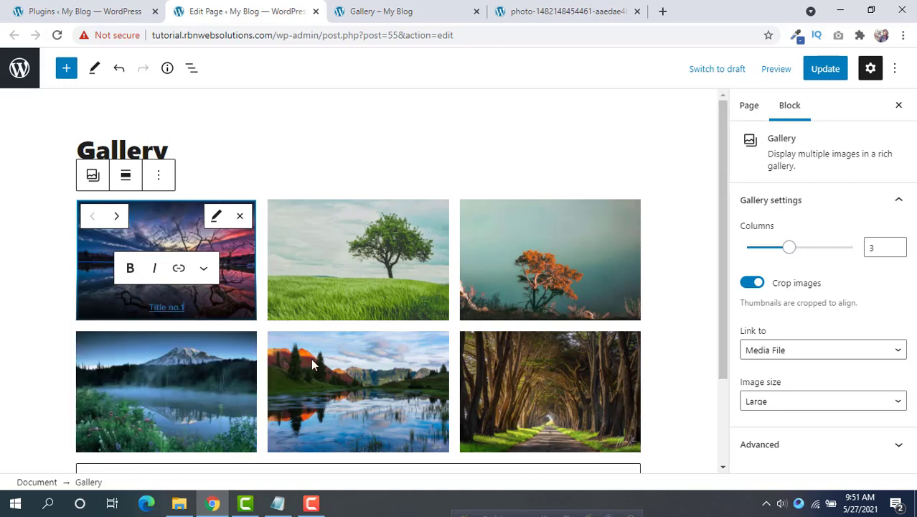
- Update the page and reload the live Gallery – My Blog tab to view it
click(826, 71)
click(380, 11)
key(F5)
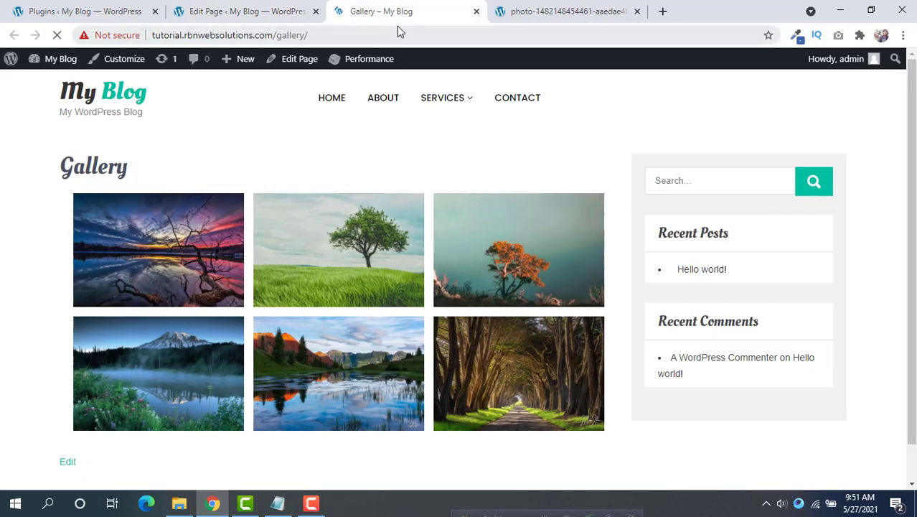